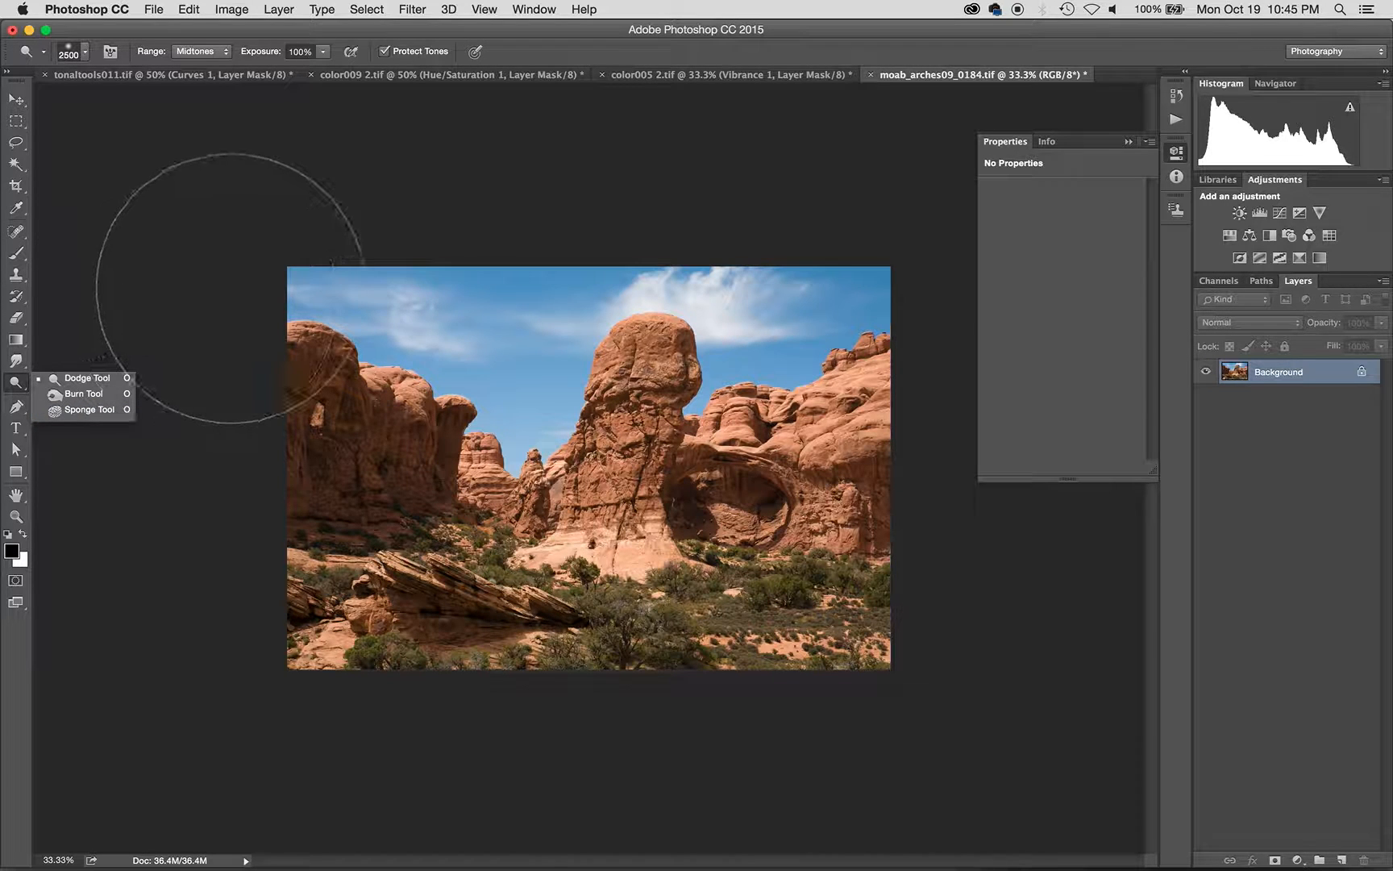
- Select the Brush tool and bring up the fill or adjustment layer list in the Layers panel
key("b")
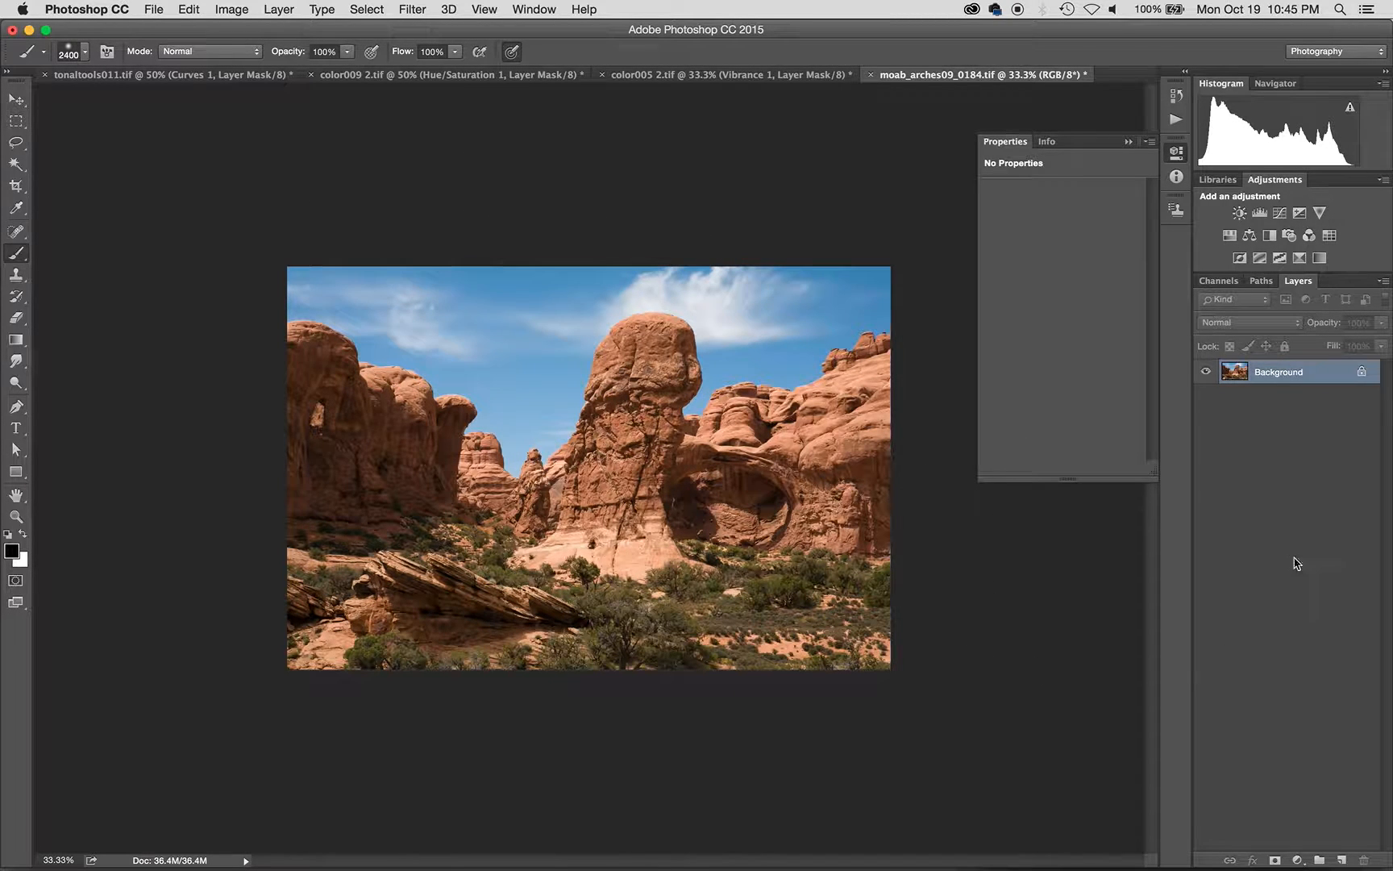
left_click(1296, 859)
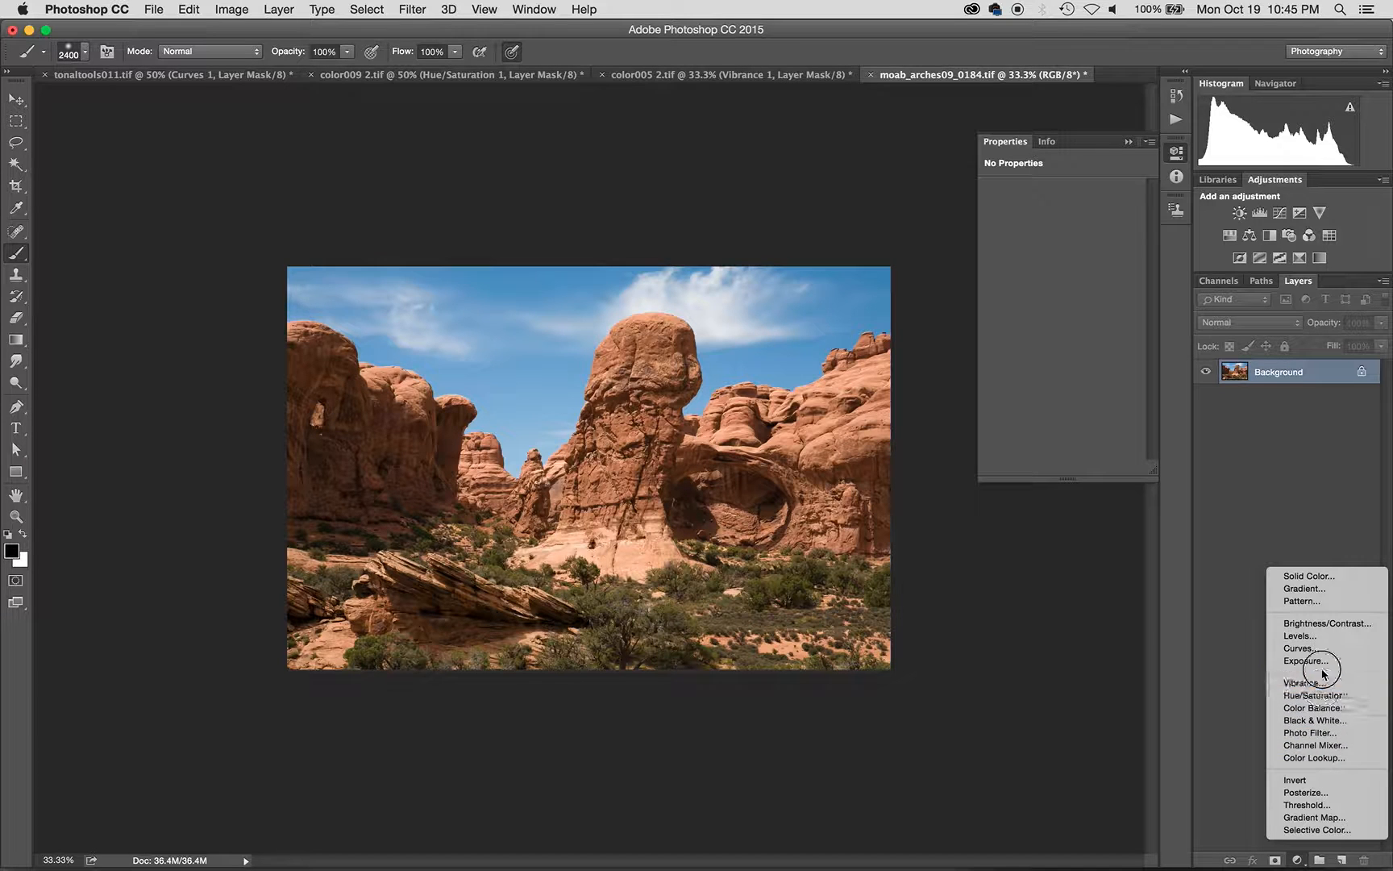
- Add a Black & White adjustment layer and drag the Blues and Cyans sliders left to darken the sky
left_click(1319, 721)
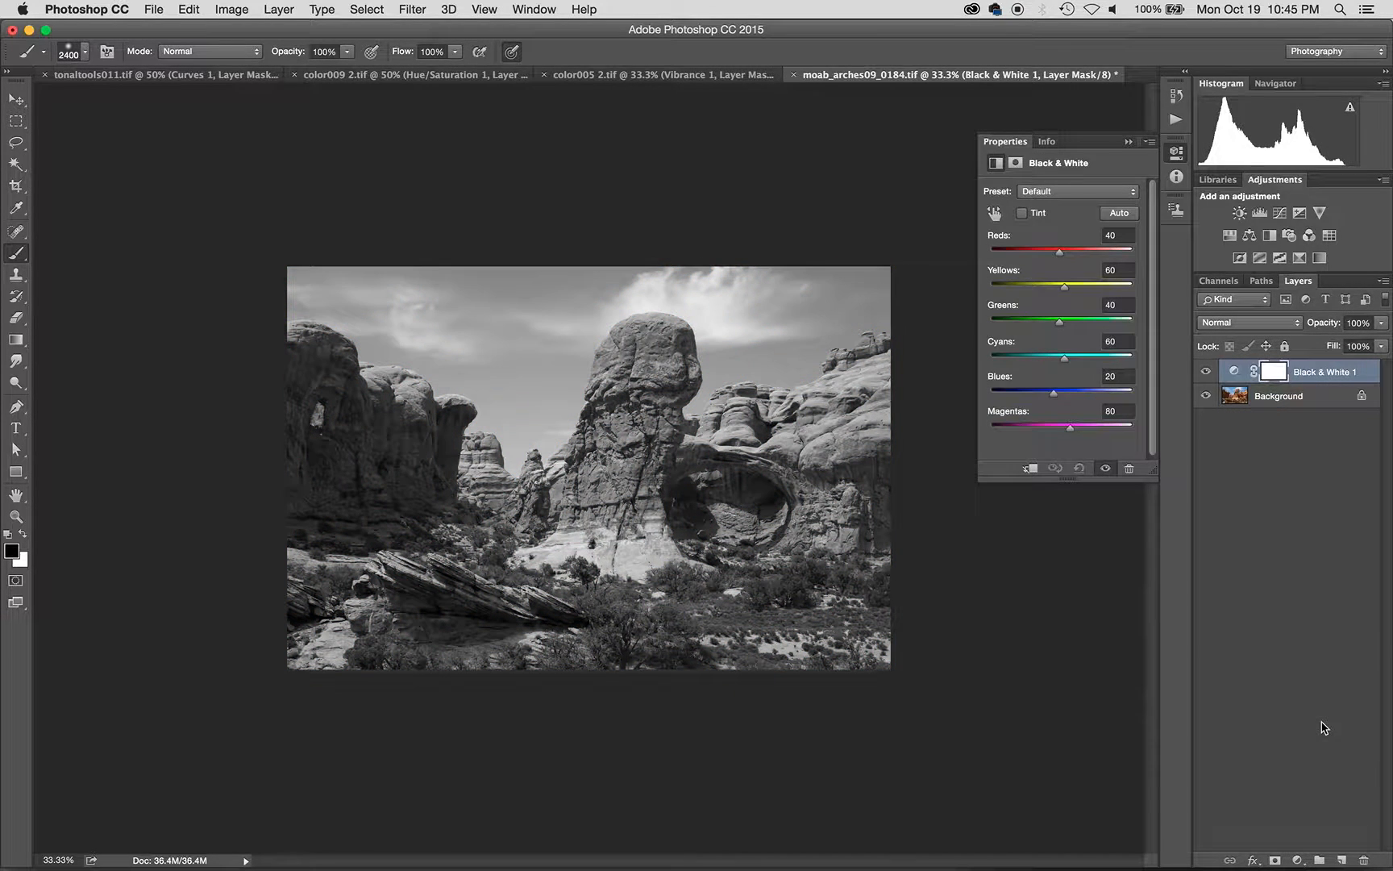
left_click_drag(1052, 394, 1044, 364)
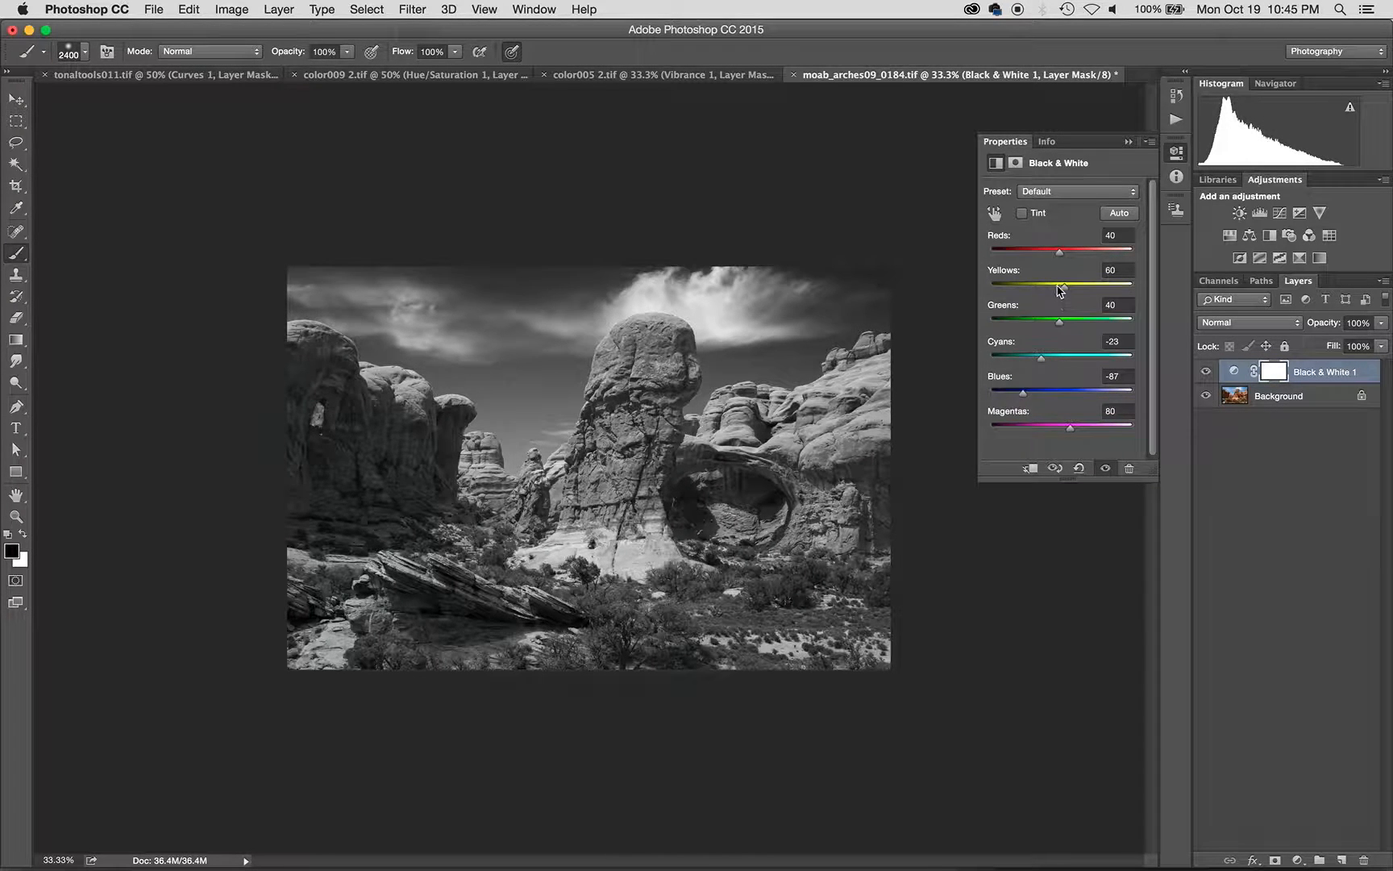
mouse_move(1064, 287)
left_mouse_down()
mouse_move(1050, 290)
mouse_move(1066, 290)
mouse_move(1028, 251)
mouse_move(1058, 258)
left_mouse_up()
- Select both the Black & White 1 and Background layers and open the Layers panel menu
left_click(1291, 494)
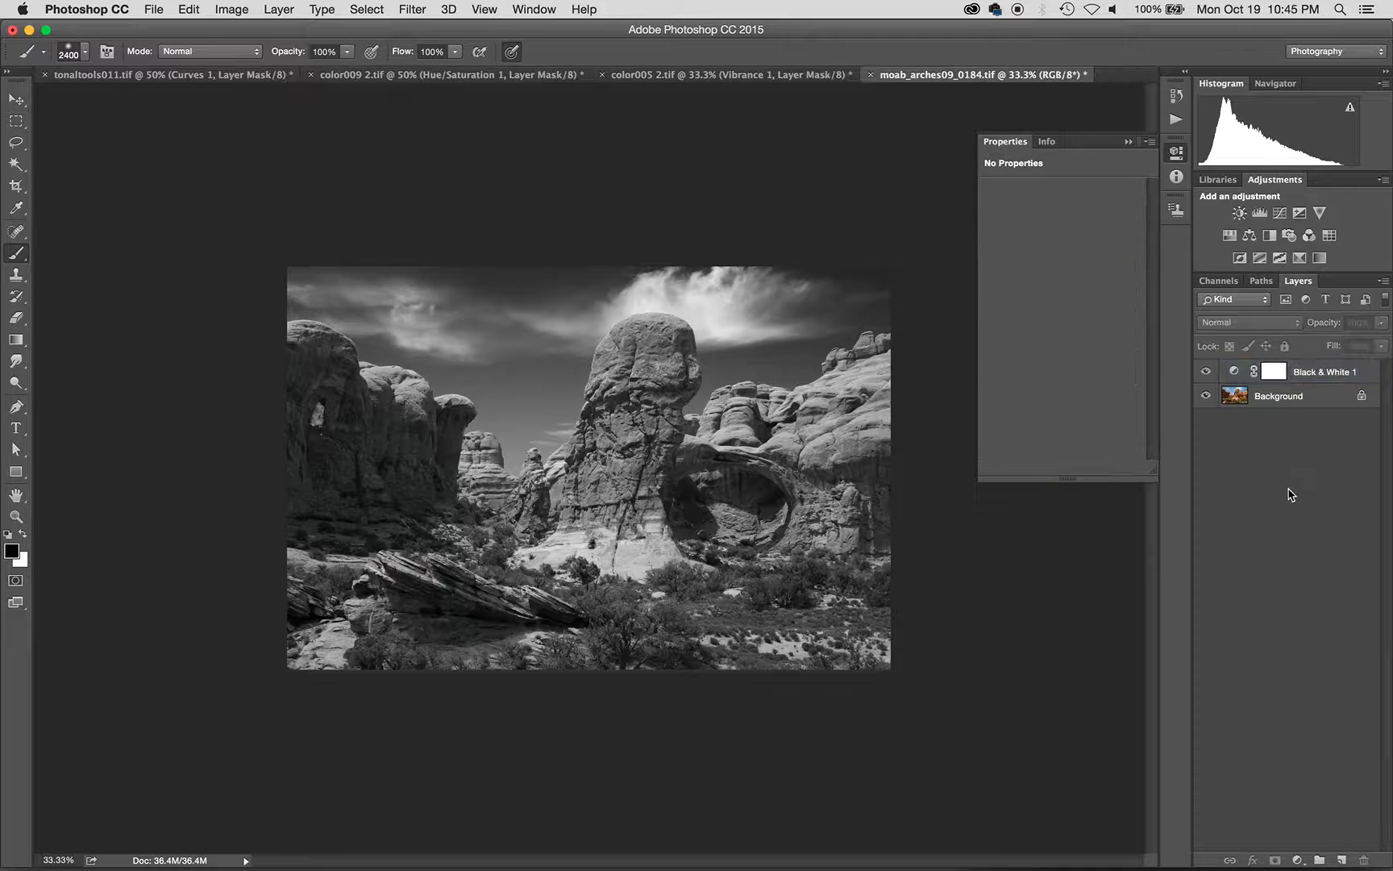
left_click(1310, 372)
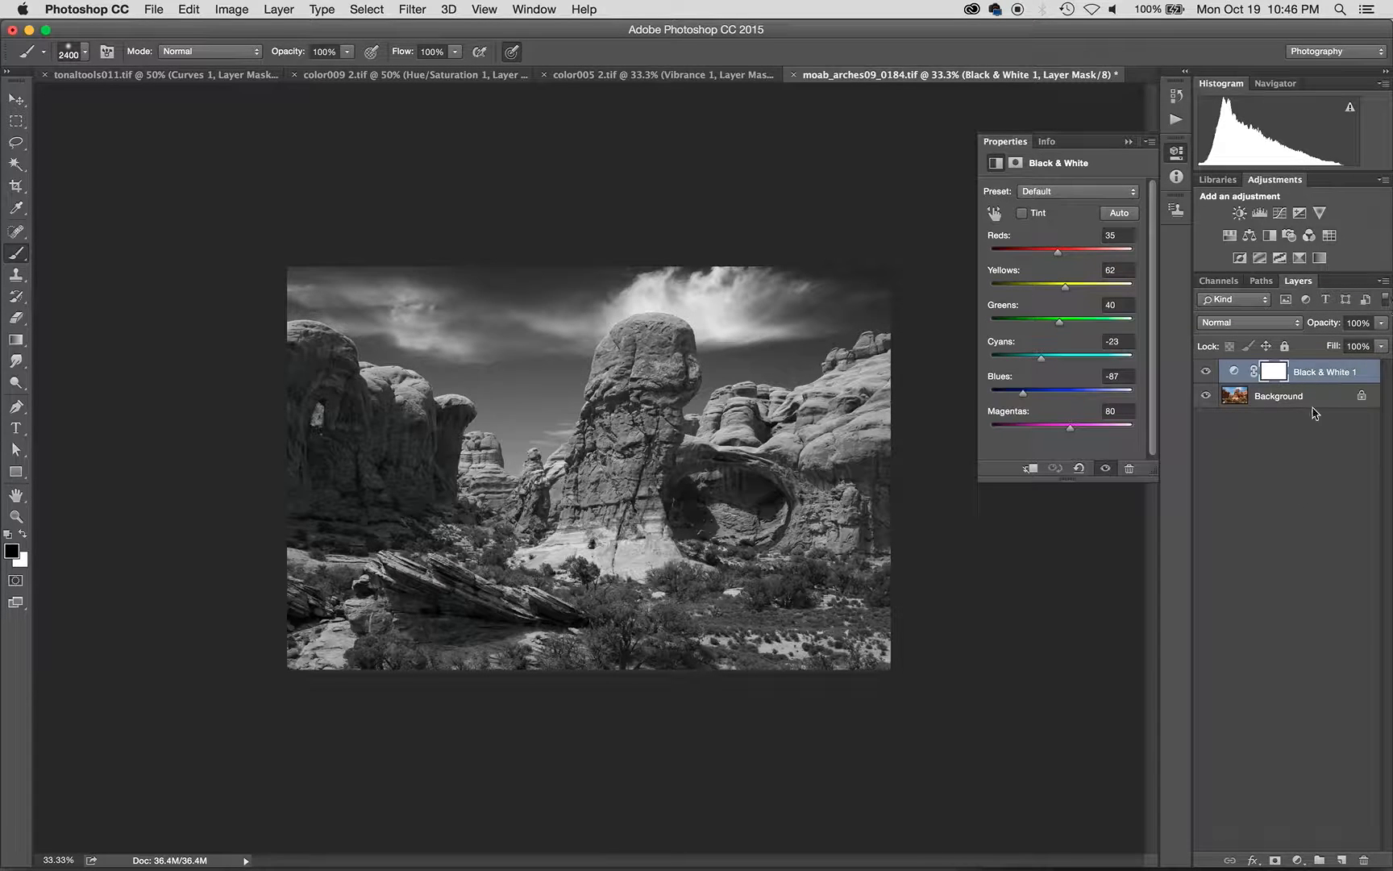
left_click(1313, 398, "shift")
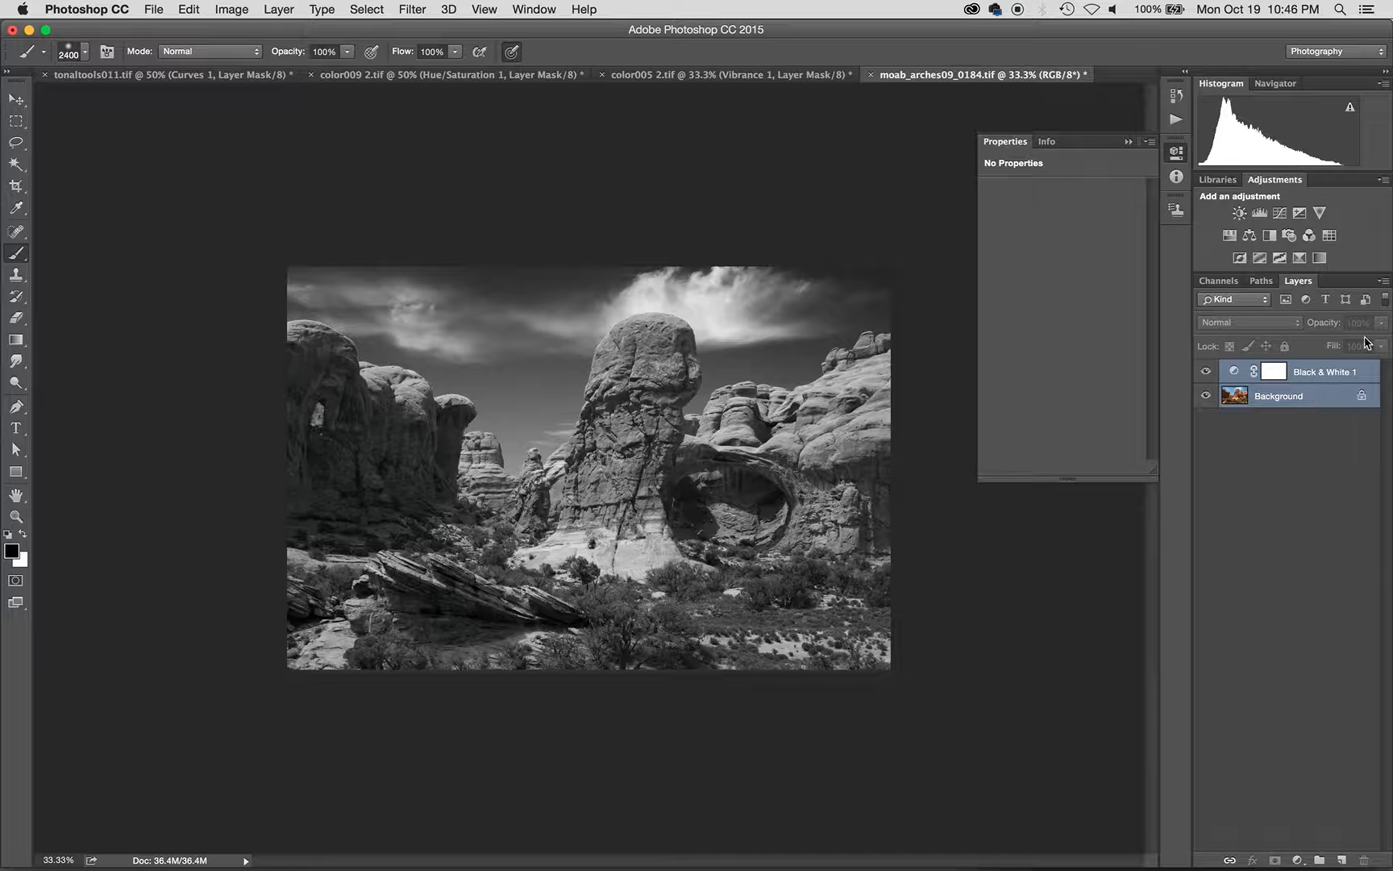
left_click(1383, 282)
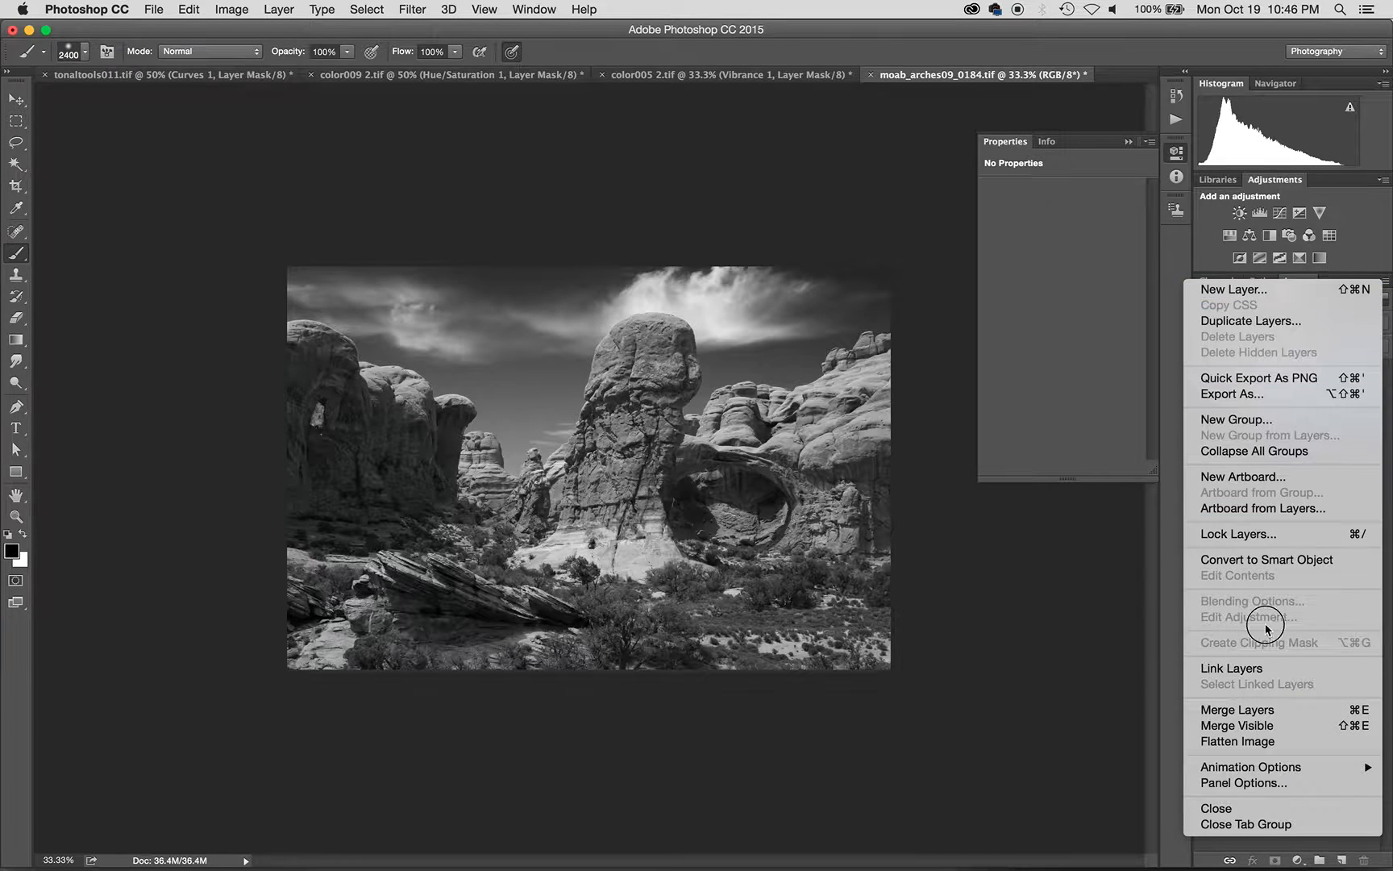
- Flatten the image into one grayscale Background layer and switch to the Move tool
left_click(1260, 742)
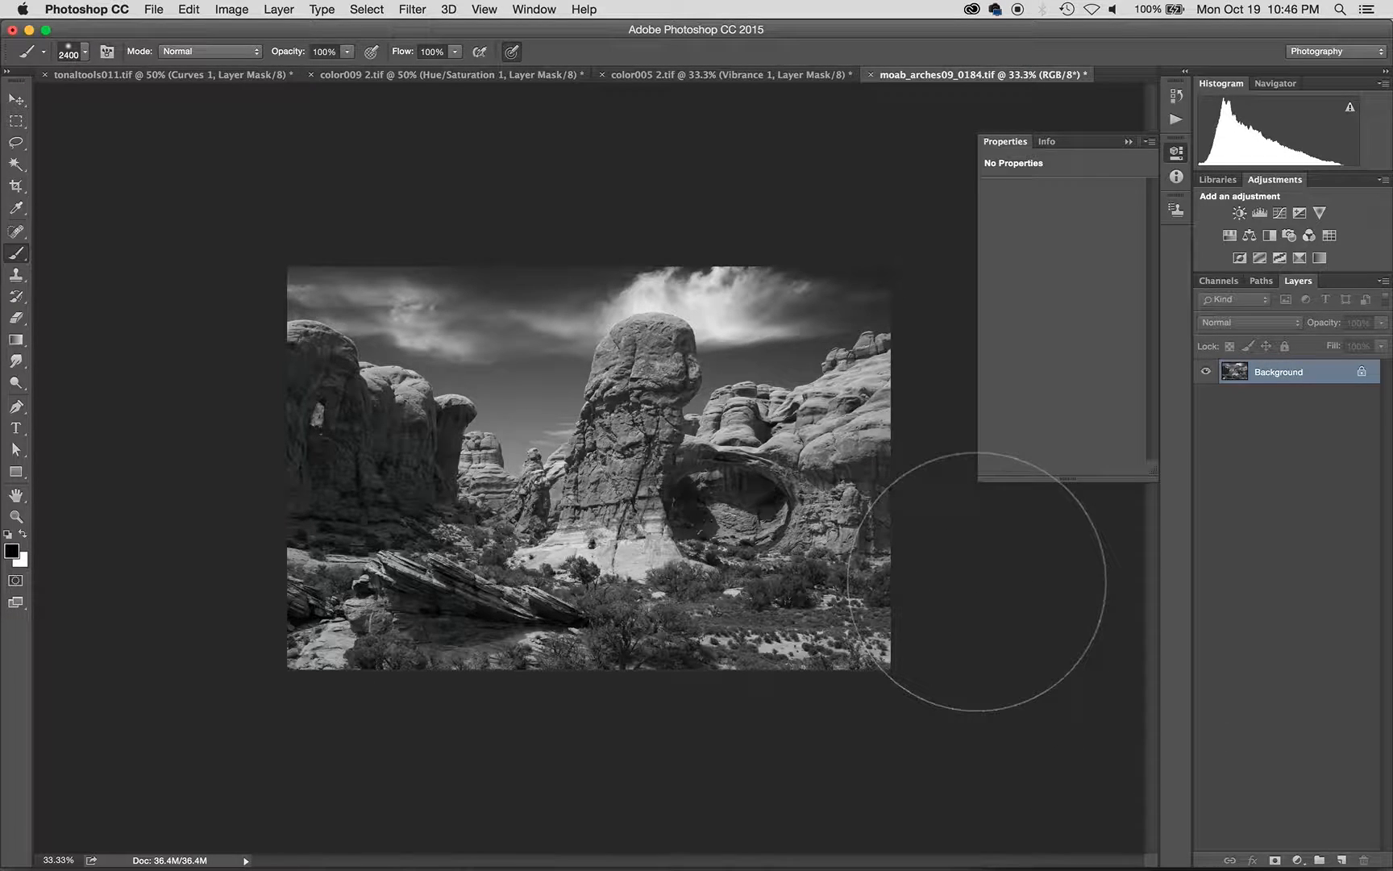
key("v")
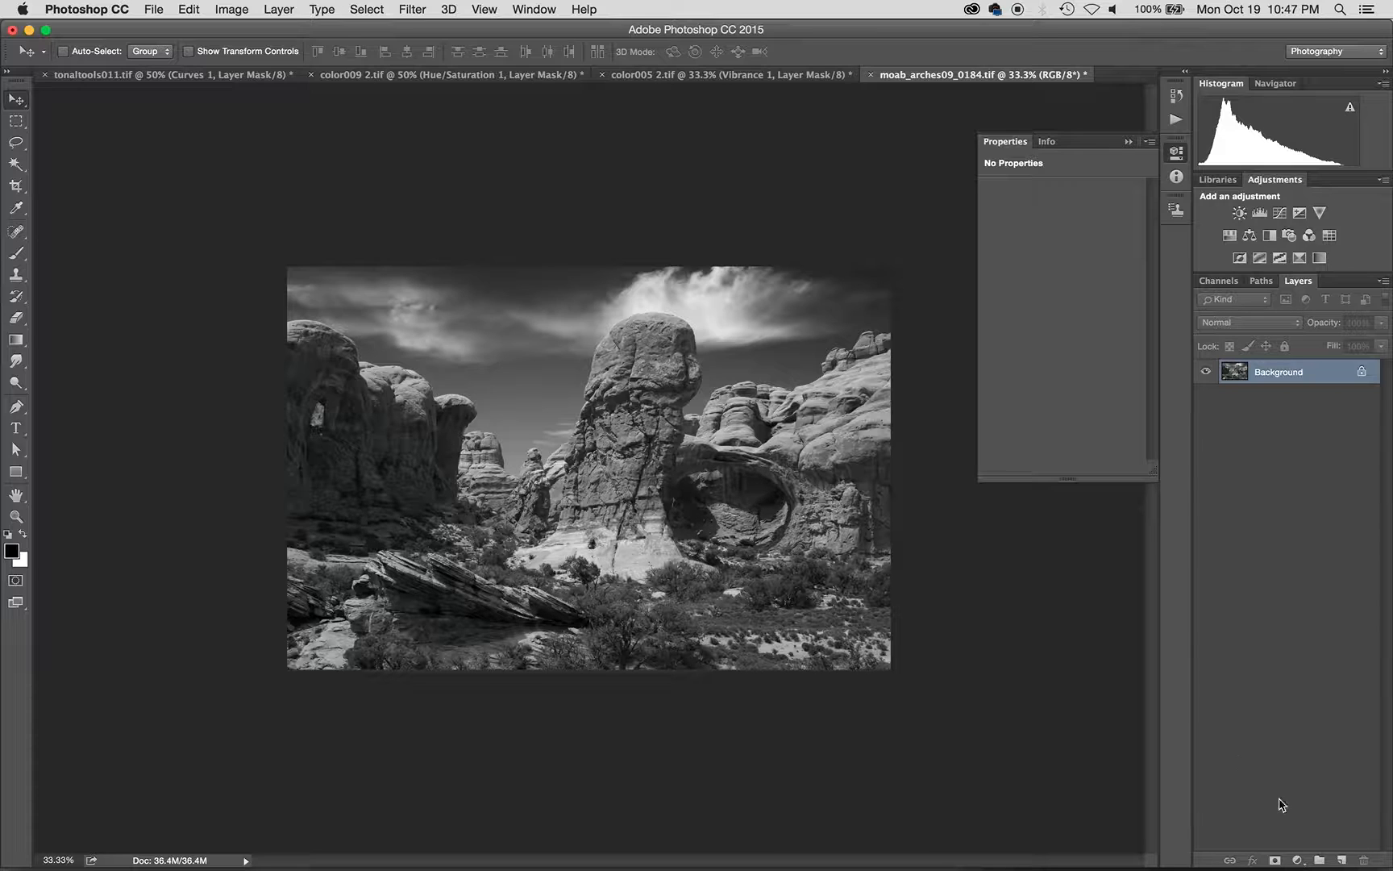
- Add a Curves adjustment layer and rename it 'shadows'
left_click(1297, 860)
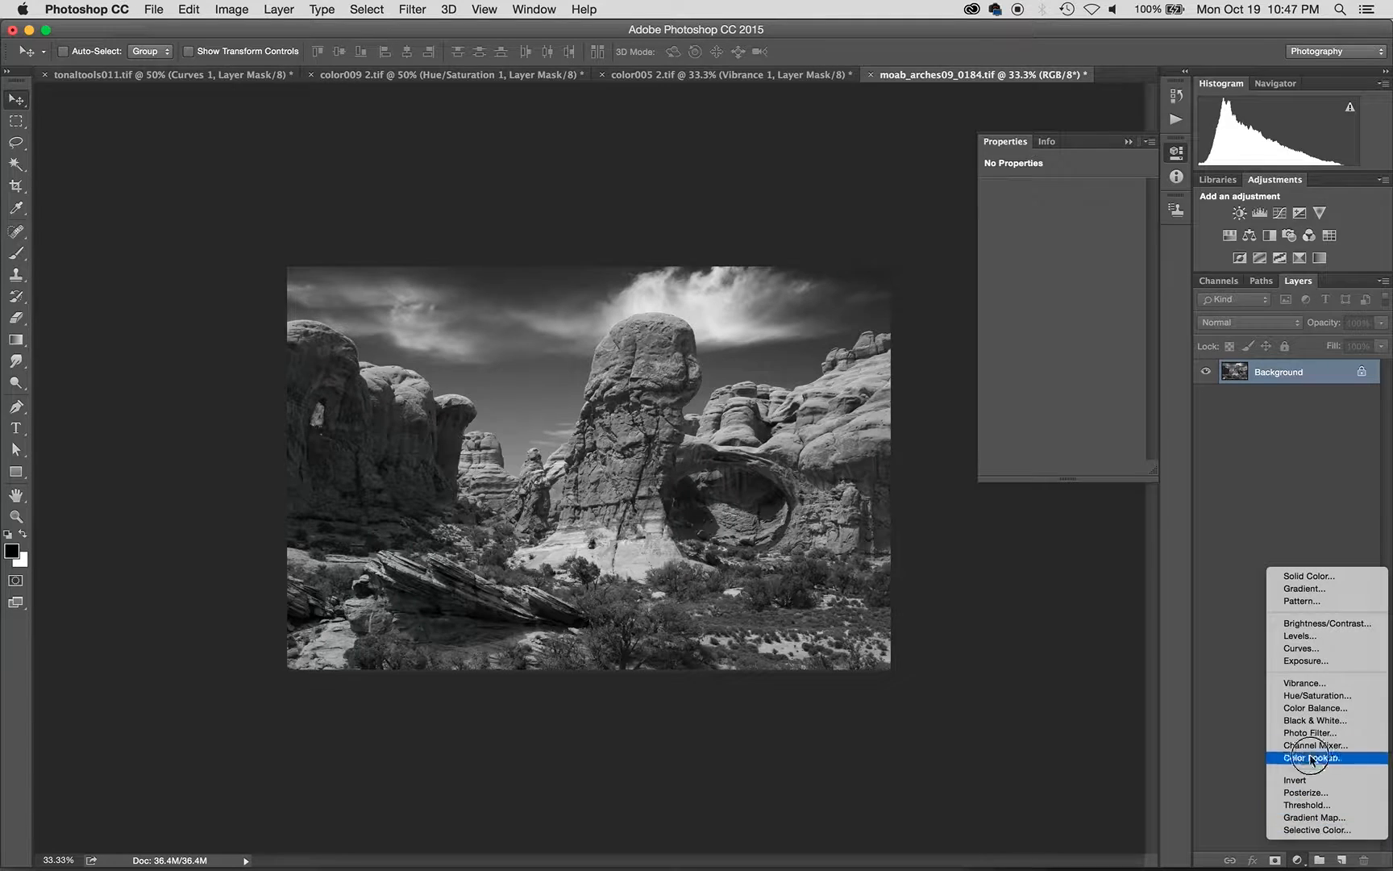
left_click(1304, 648)
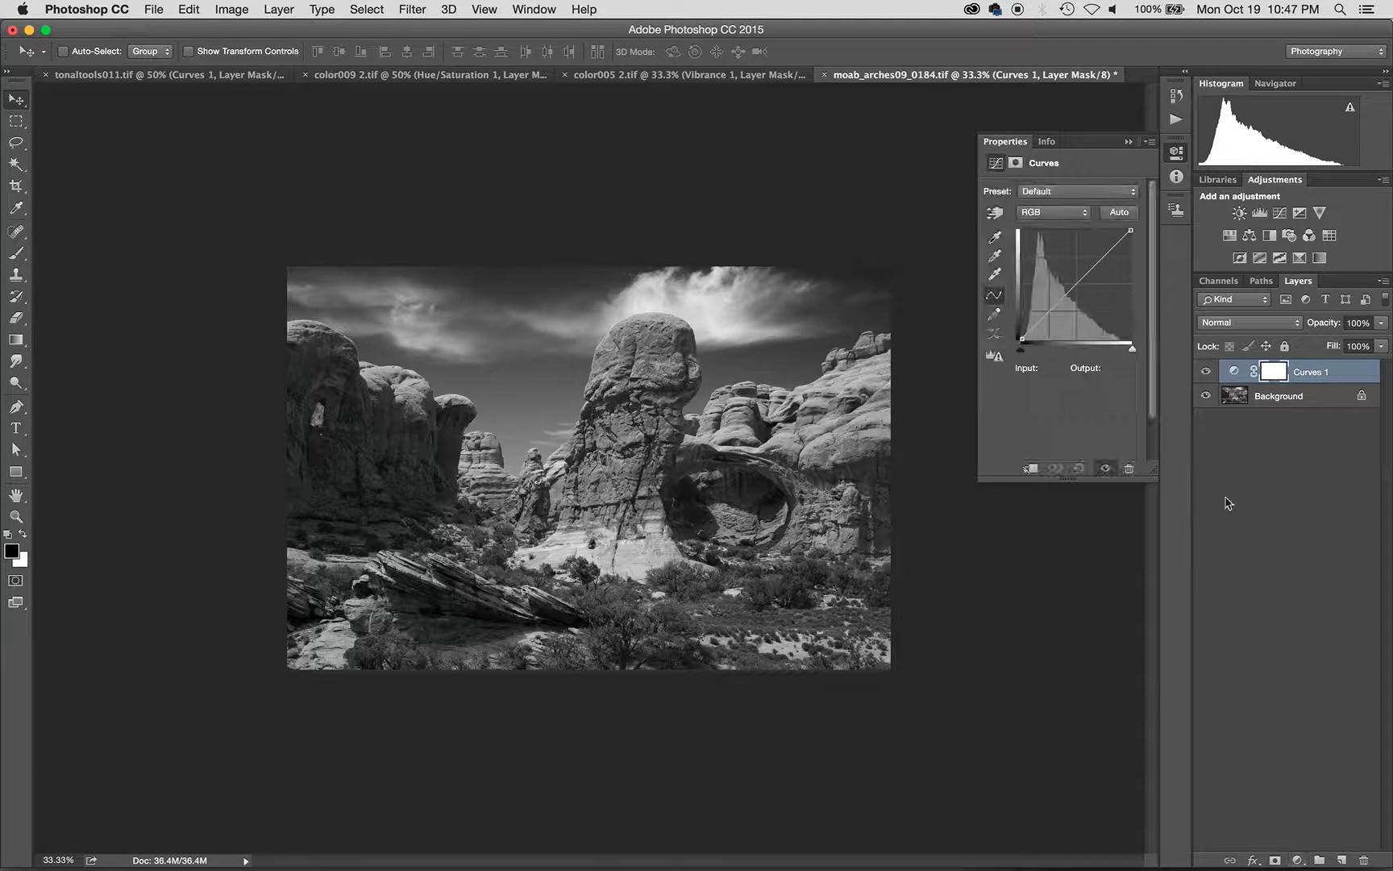
double_click(1307, 373)
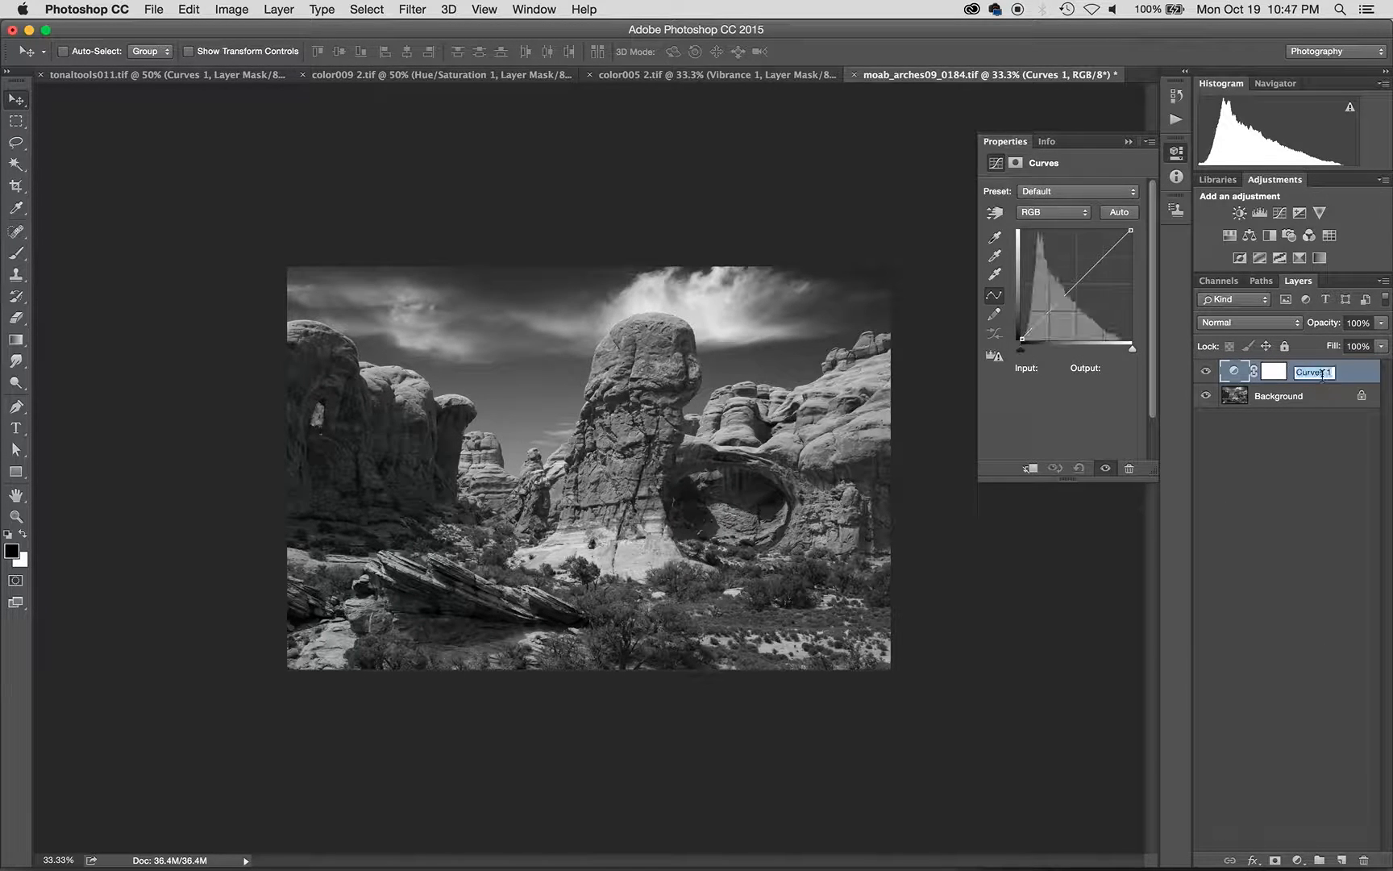
type("shadows")
key("Return")
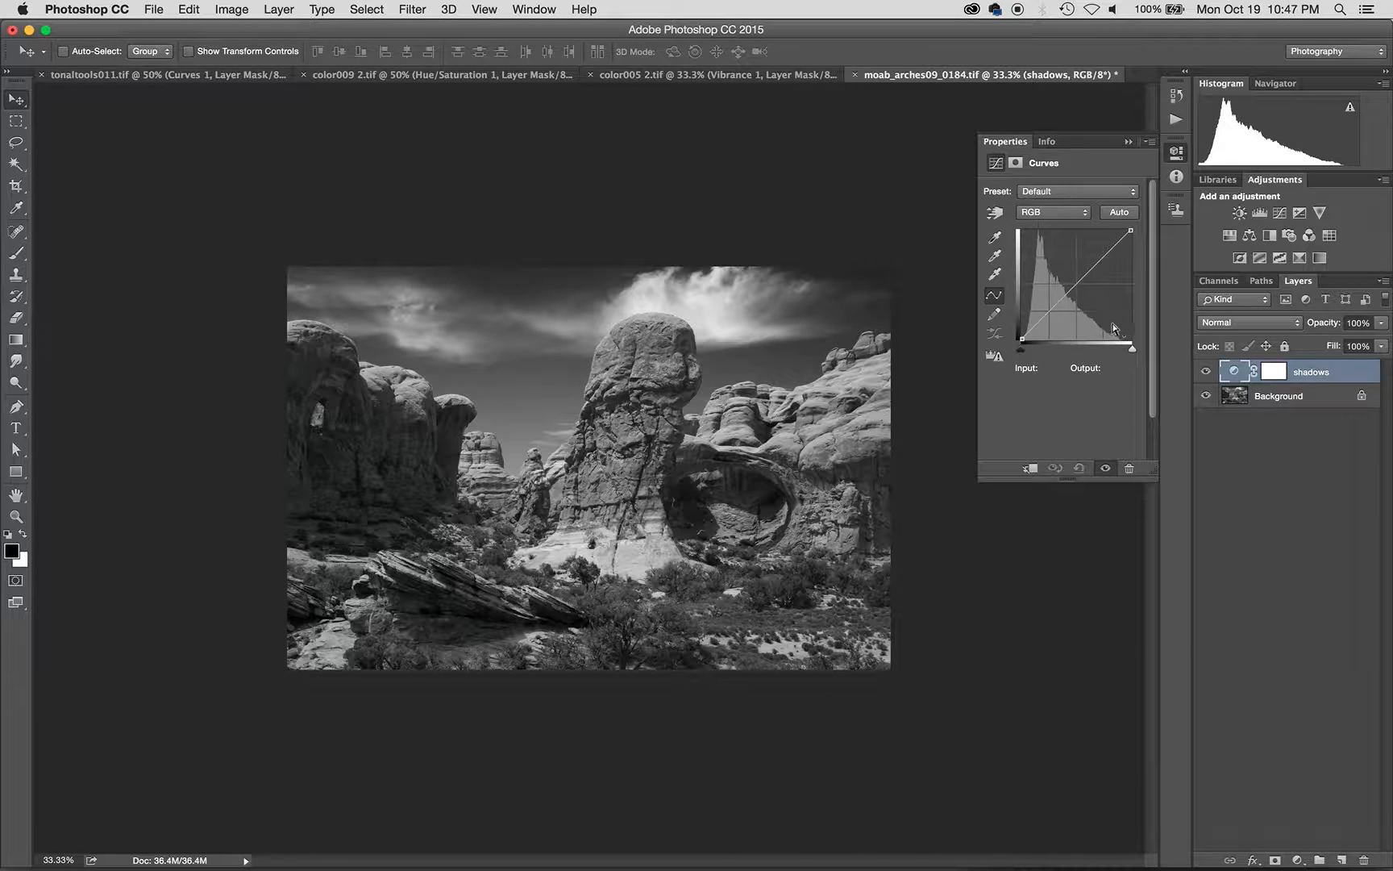
- Lower the shadows curve to input 142 / output 100, hide the layer, and reopen the adjustment list
left_click_drag(1080, 281, 1085, 302)
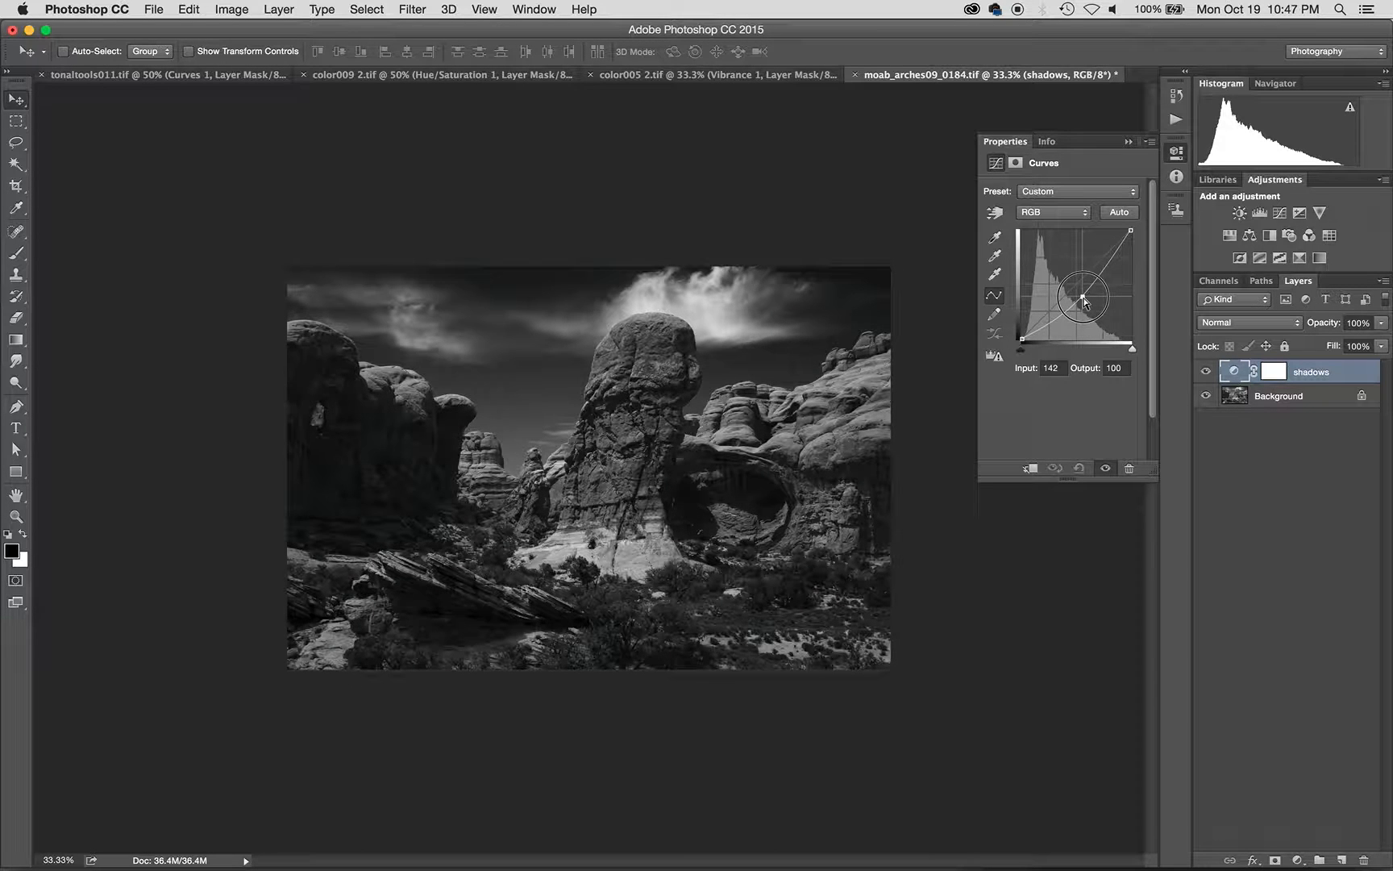
left_click(1206, 372)
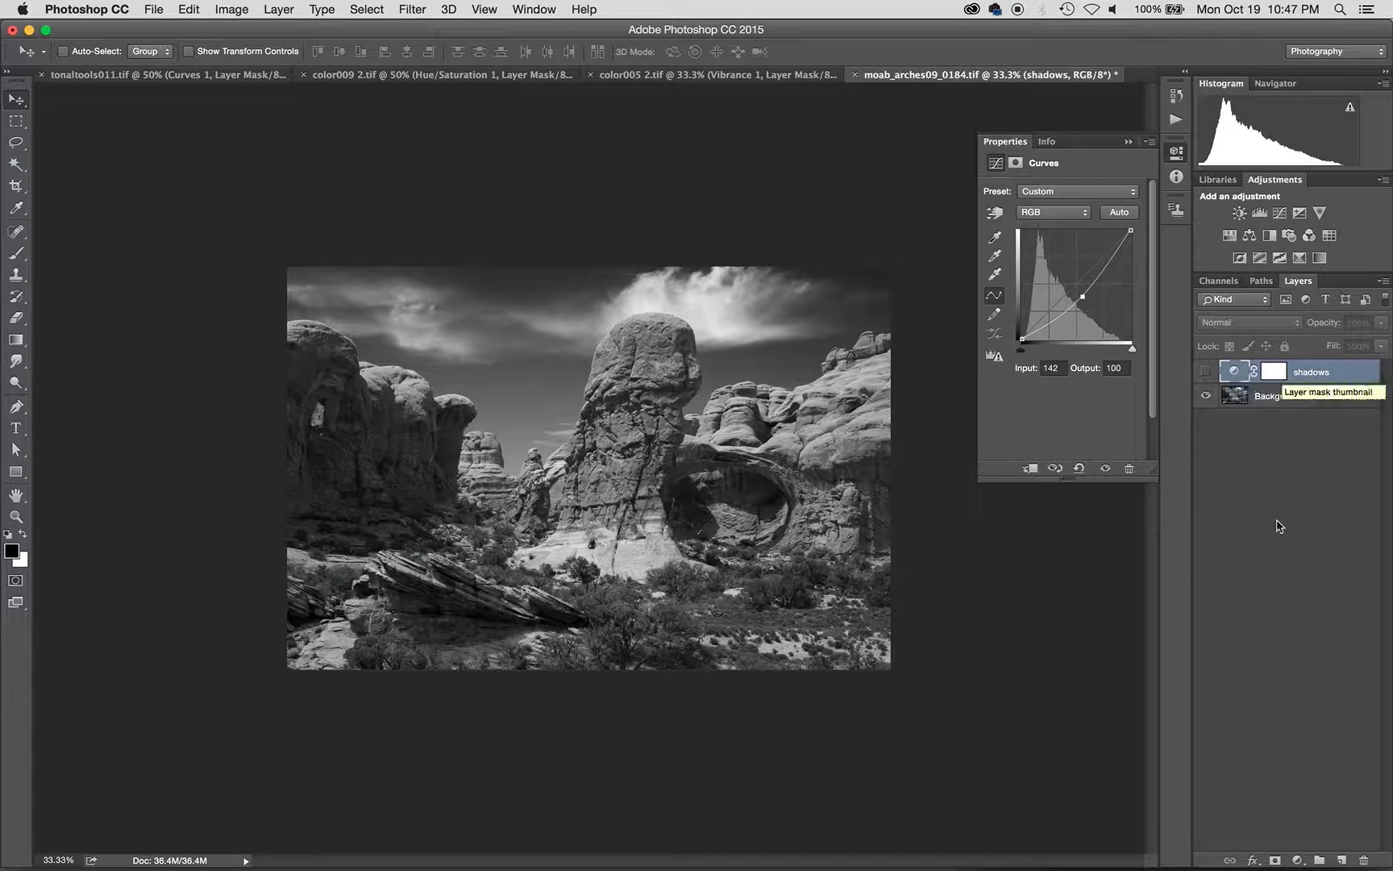
left_click(1298, 860)
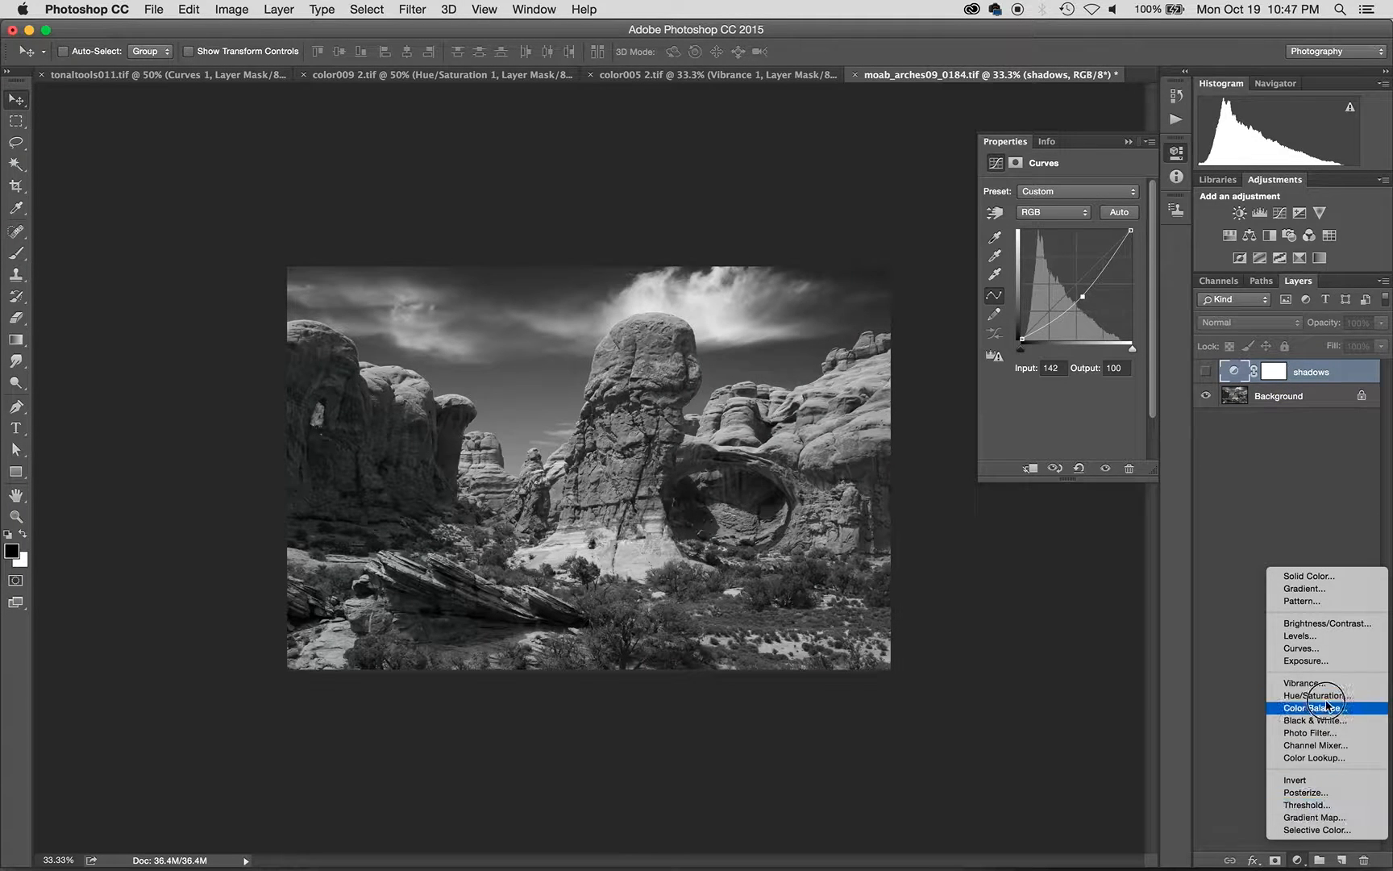
- Add a second Curves layer and rename it 'highlights'
left_click(1326, 648)
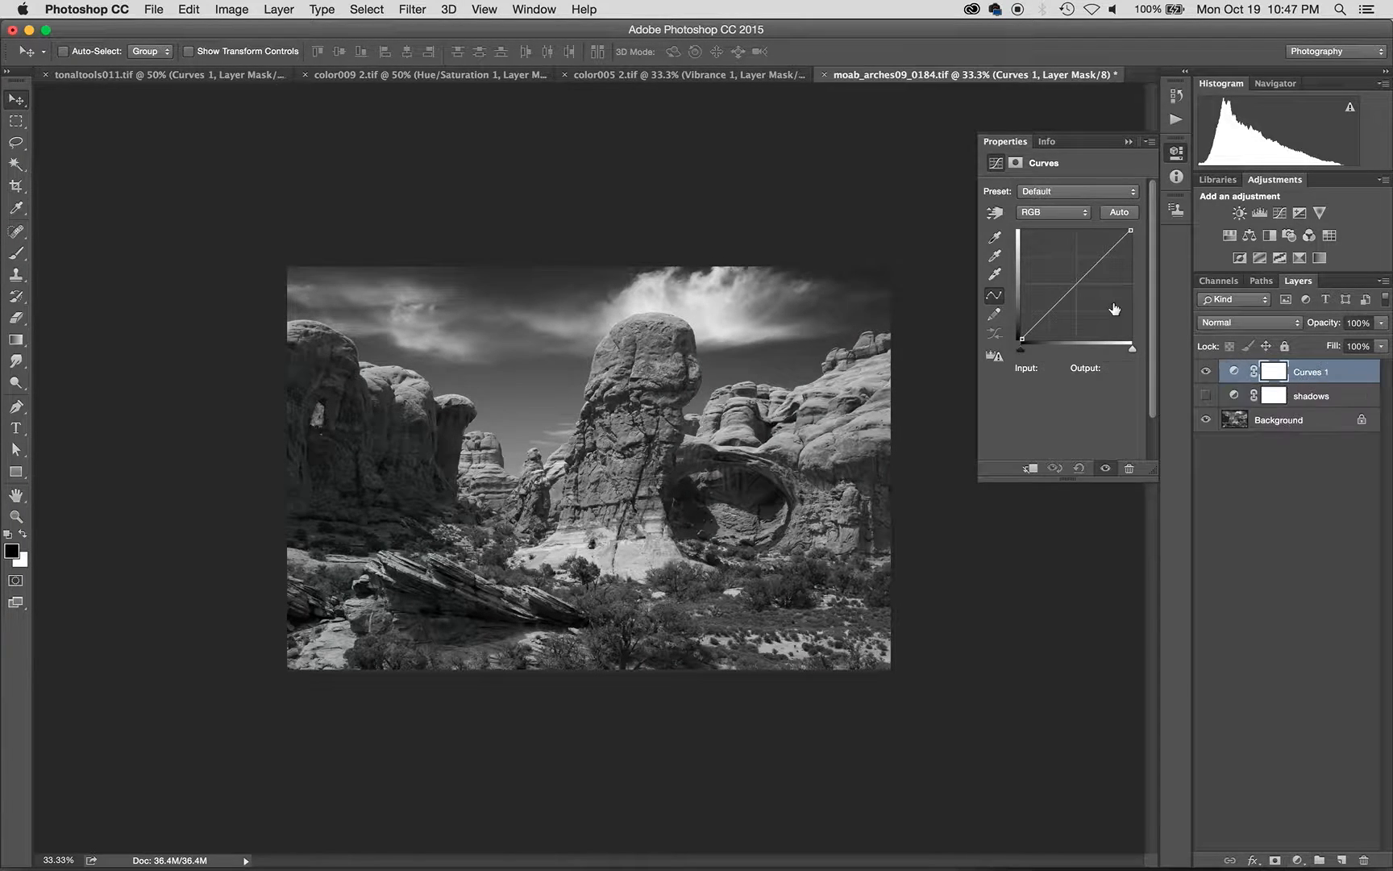
left_click(1306, 372)
double_click(1306, 372)
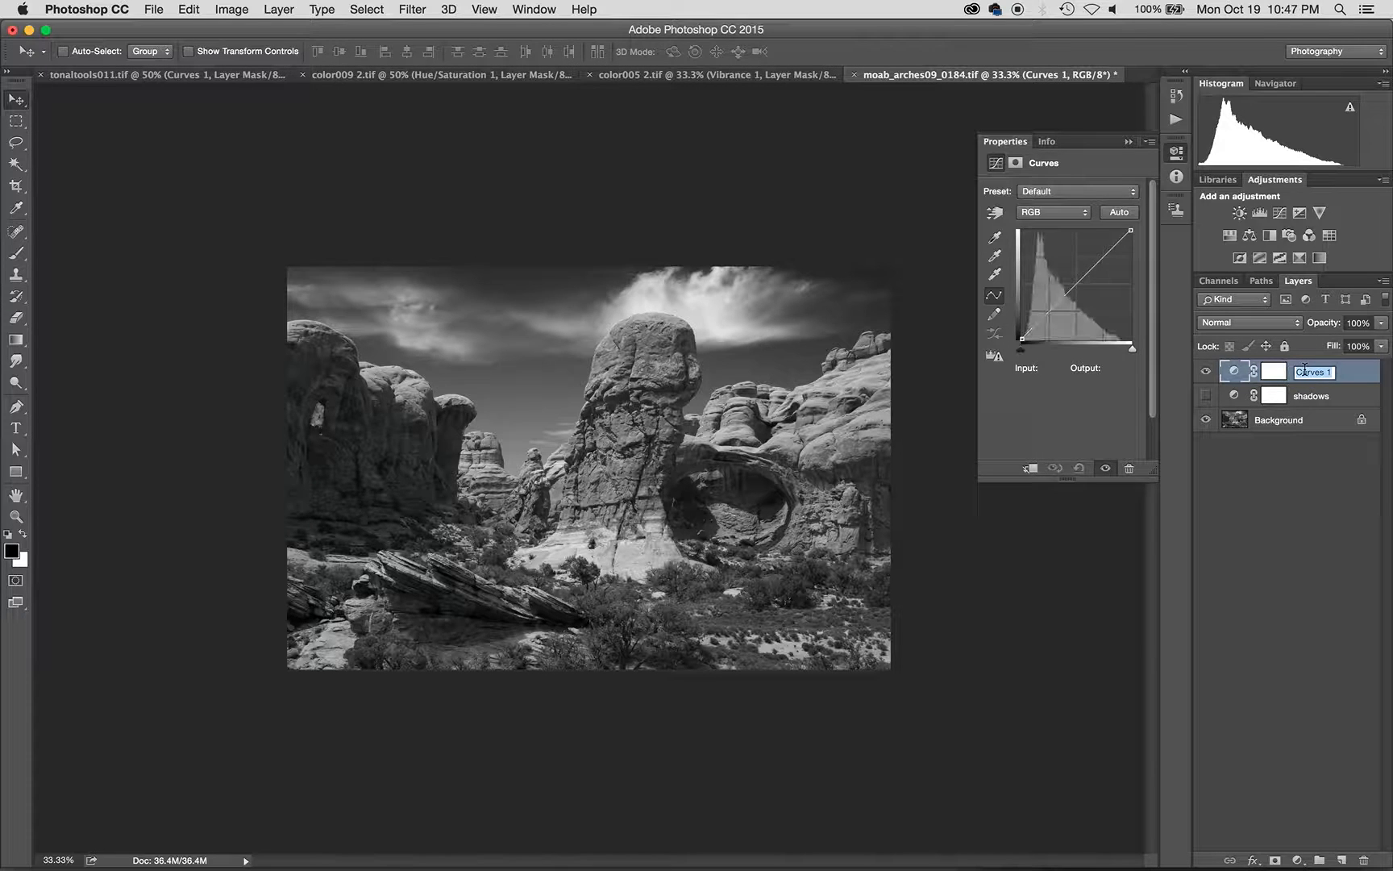
type("highlights")
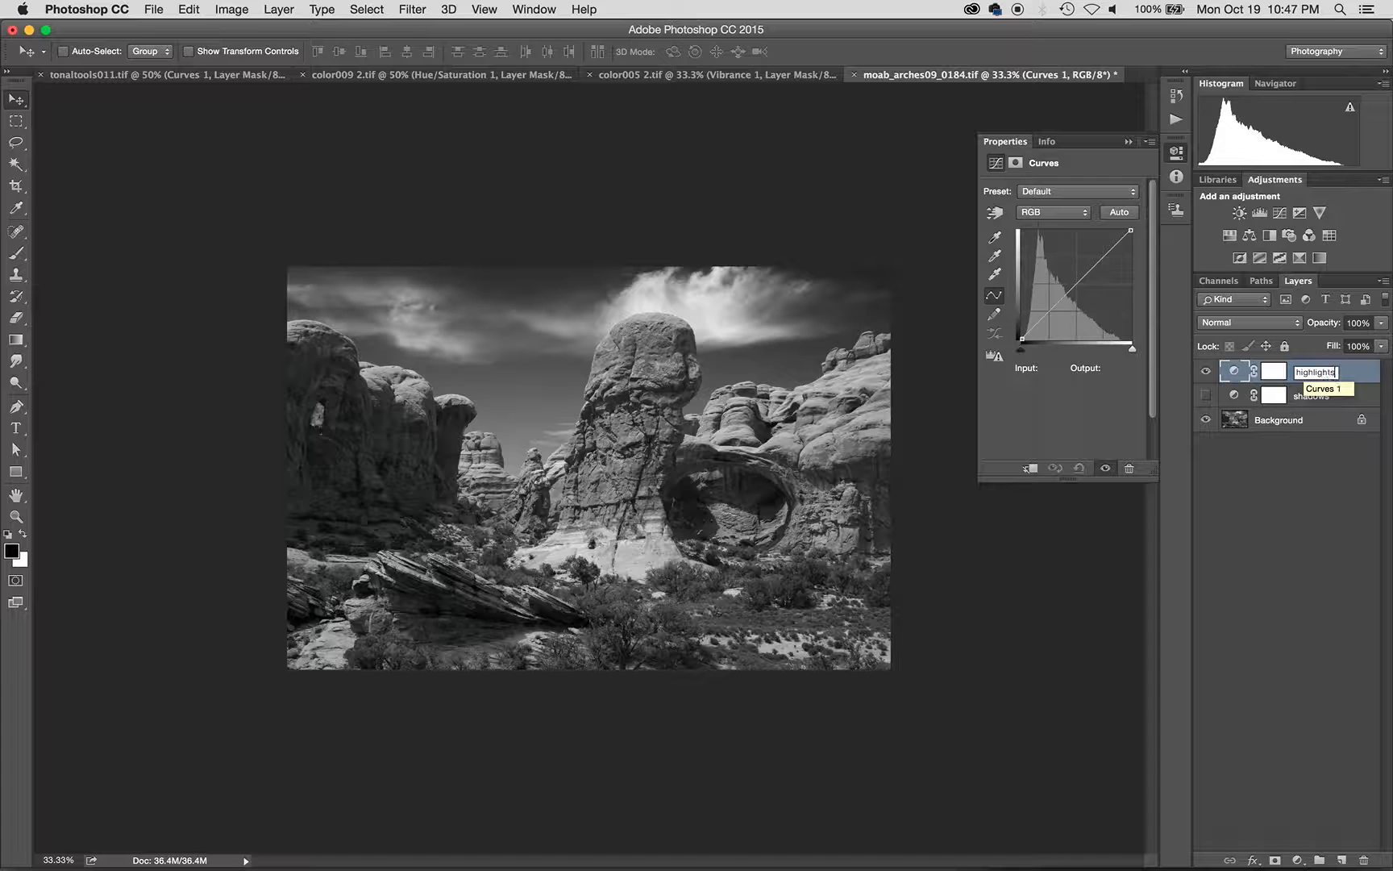
key("Return")
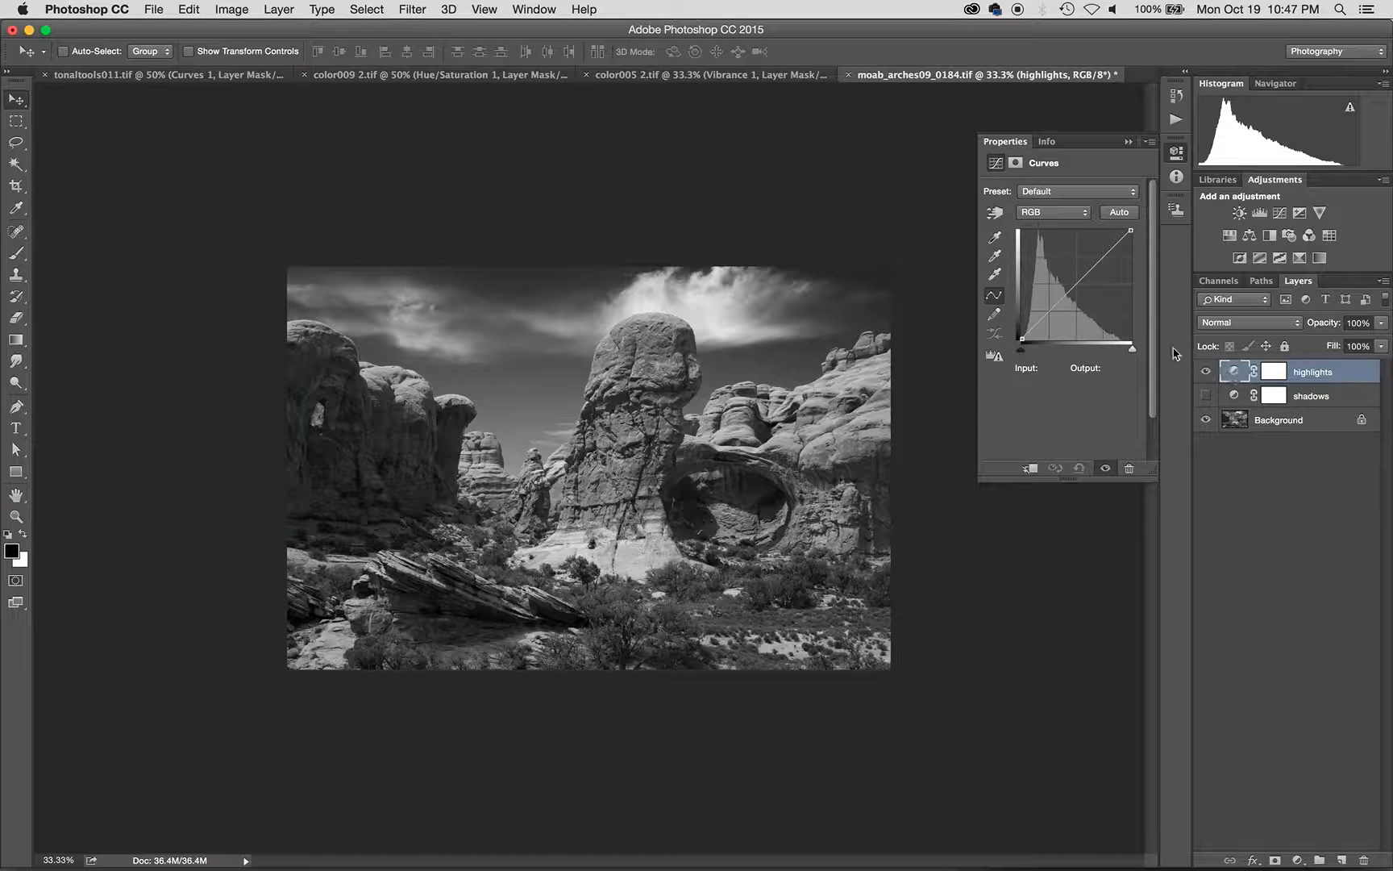
- Reset the highlights curve to default, then brighten the dark tones with the Targeted Adjustment tool
left_click_drag(1072, 289, 1051, 307)
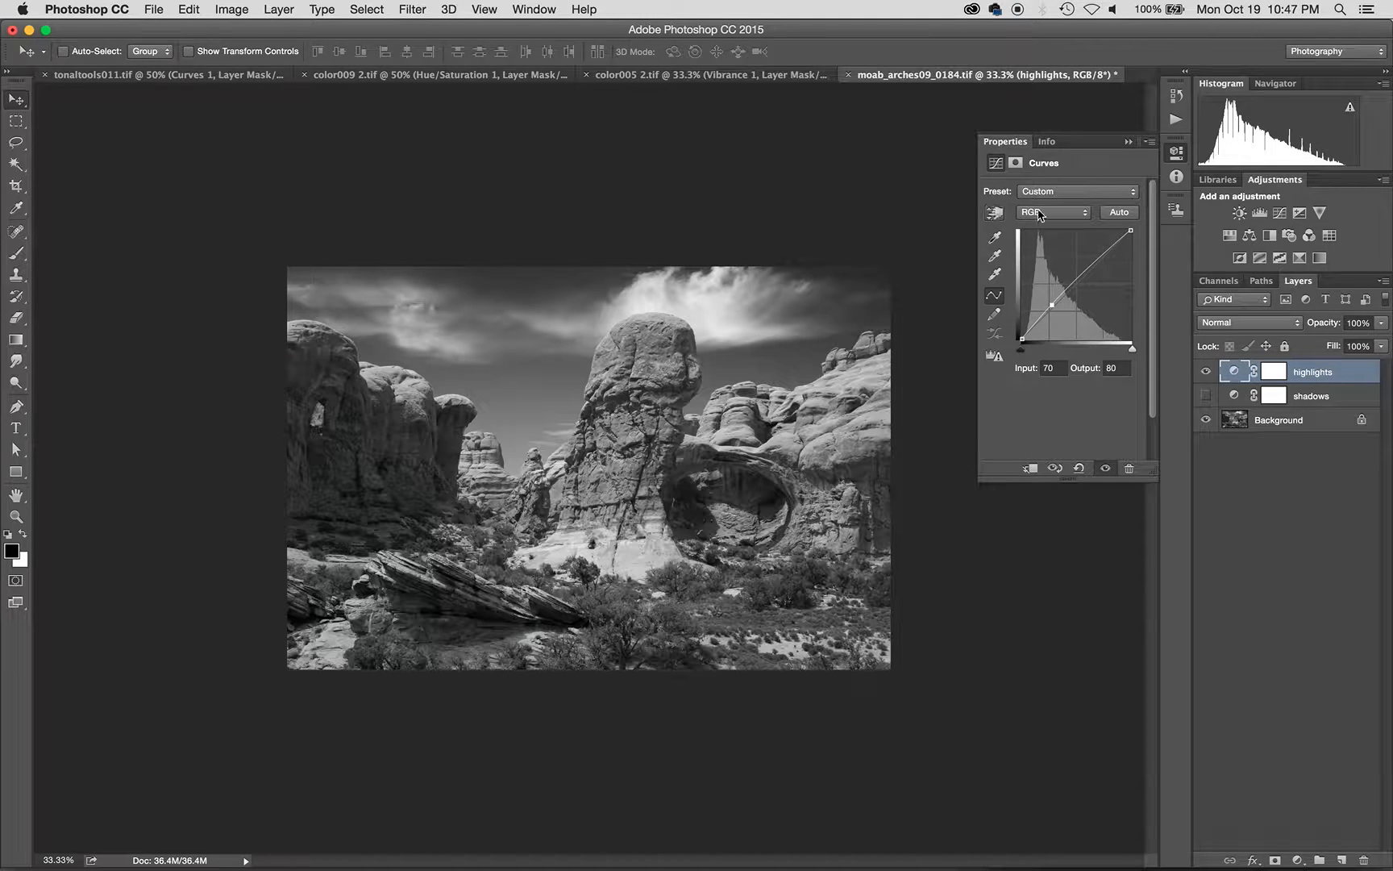
left_click(1062, 191)
left_click(1042, 44)
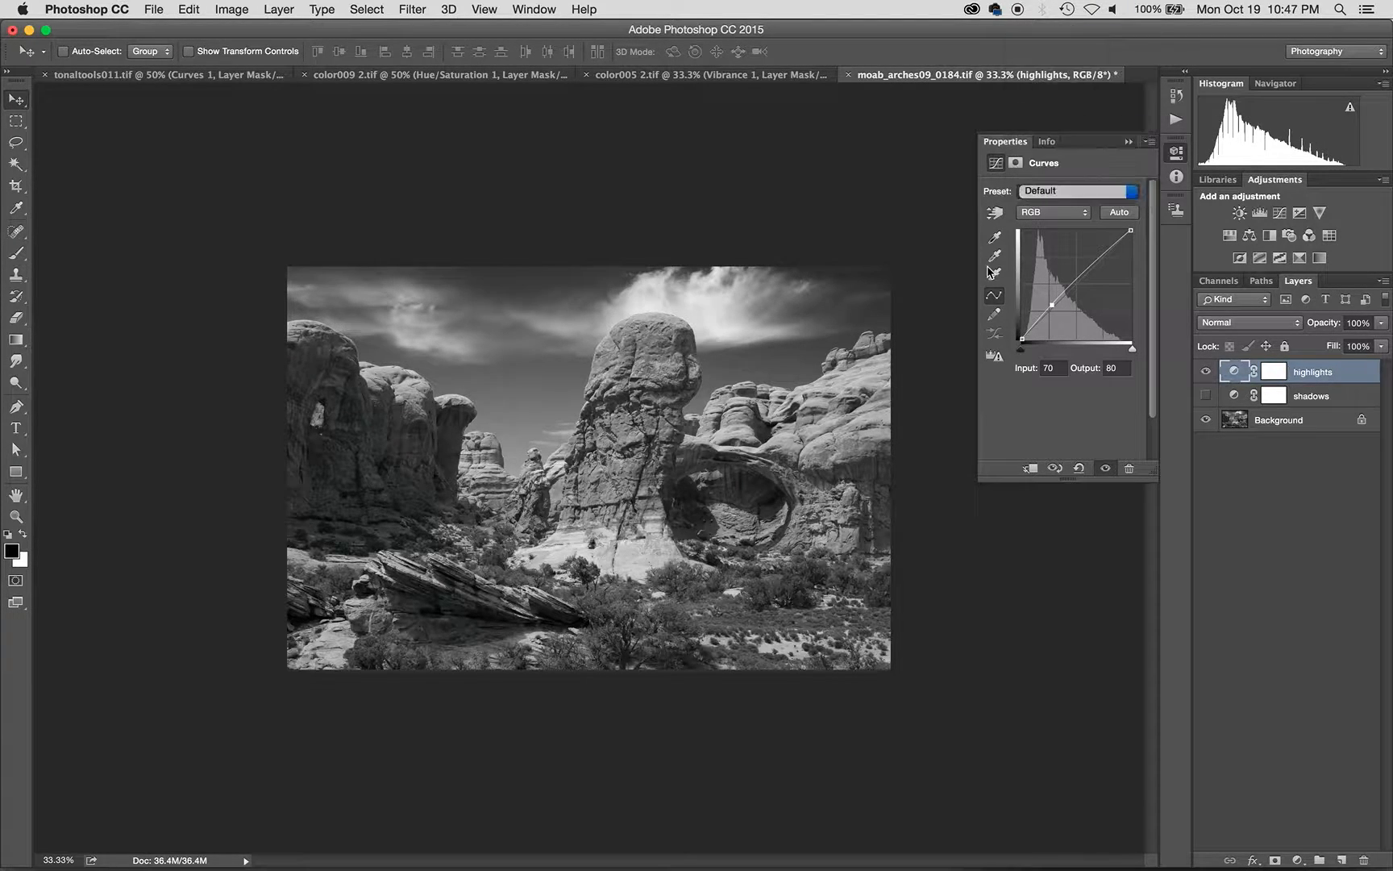
left_click(996, 215)
left_click_drag(401, 467, 408, 450)
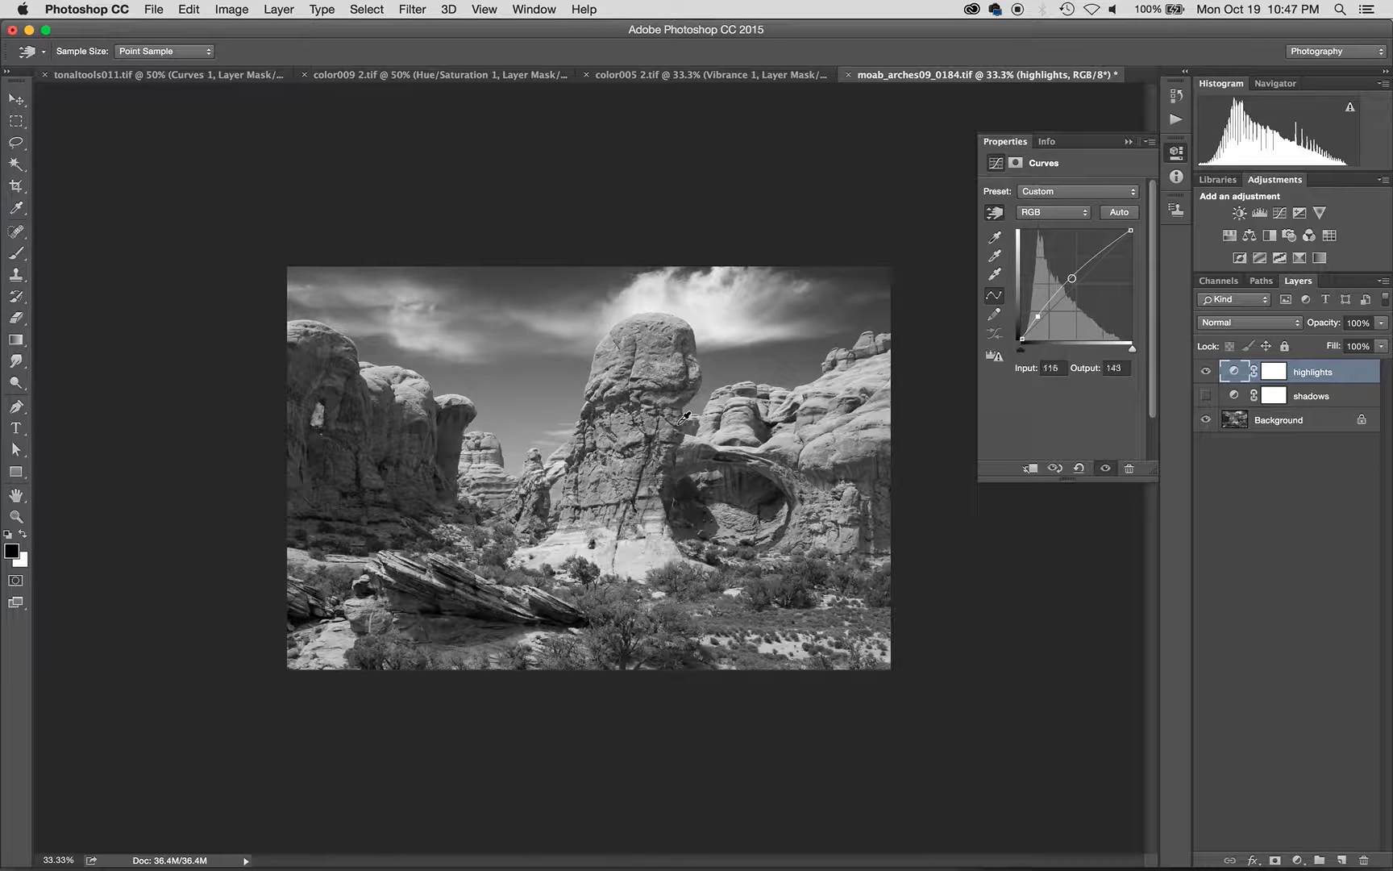
- Hide the highlights layer, show the shadows layer, and select the shadows mask
left_click(1206, 372)
left_click(1206, 396)
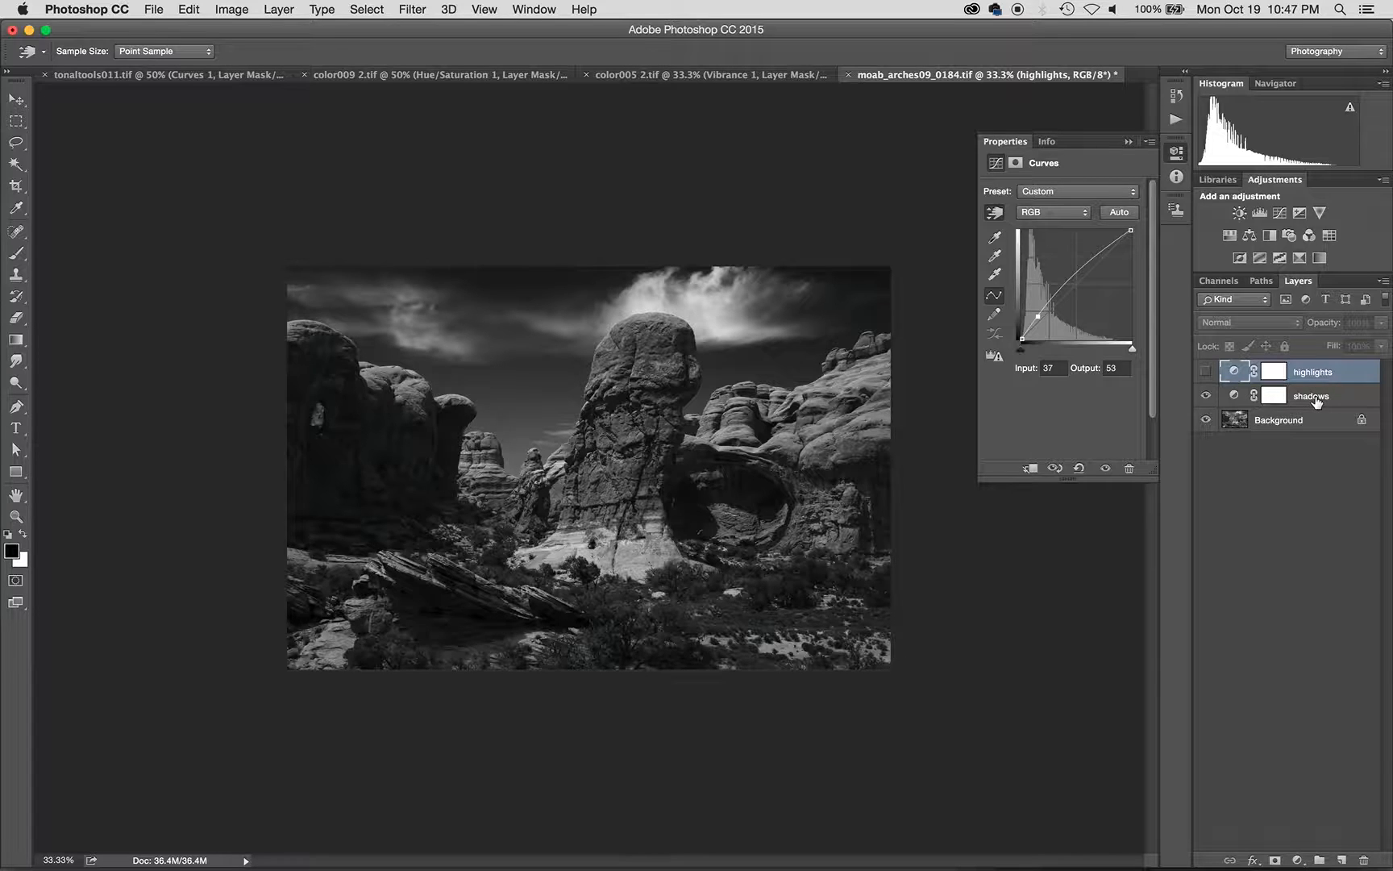
left_click(1281, 400)
key("v")
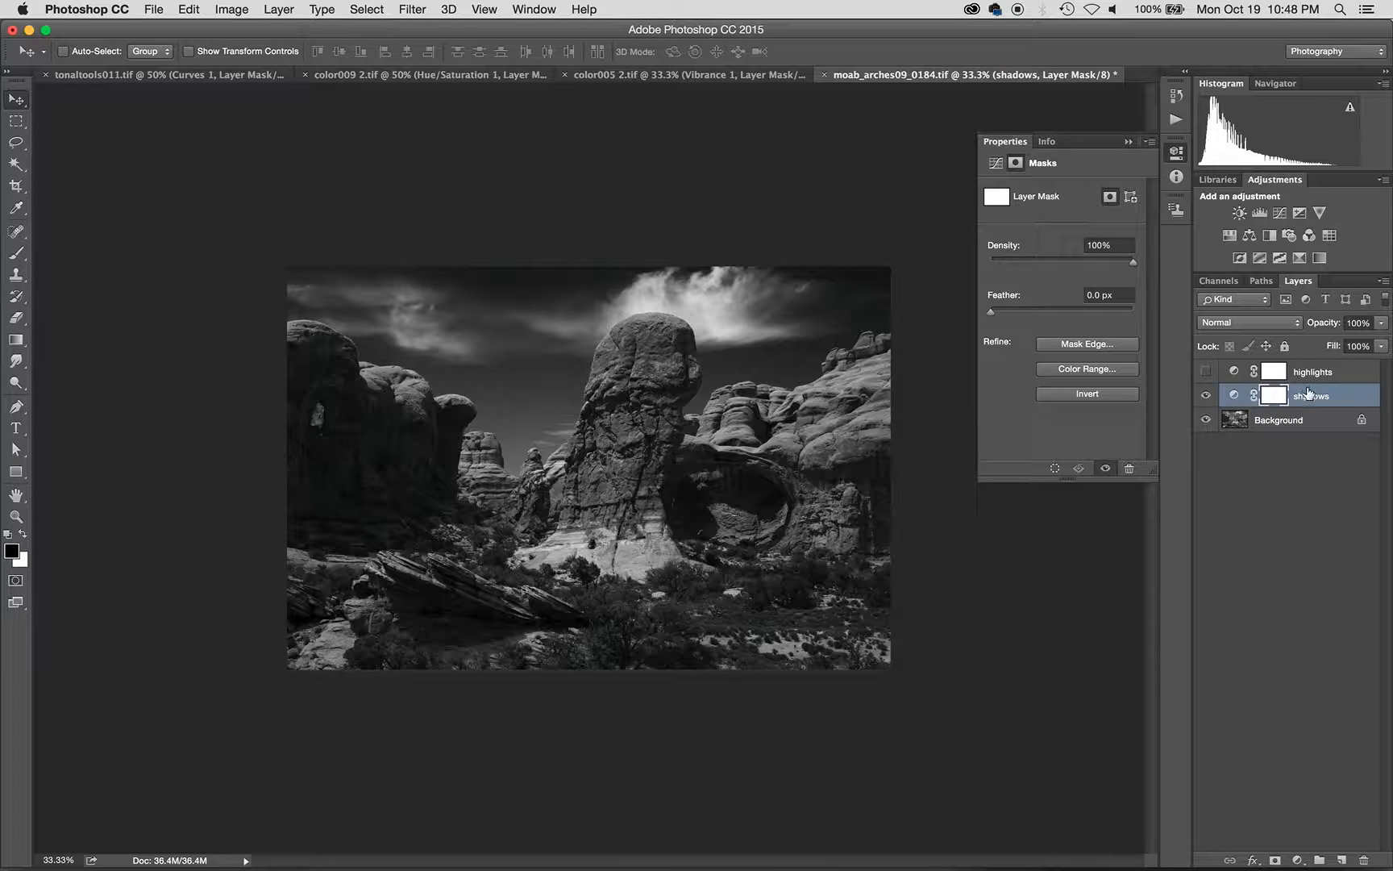
- Compare the shadows layer on and off, target its mask, and choose the Brush tool
left_click(1233, 395)
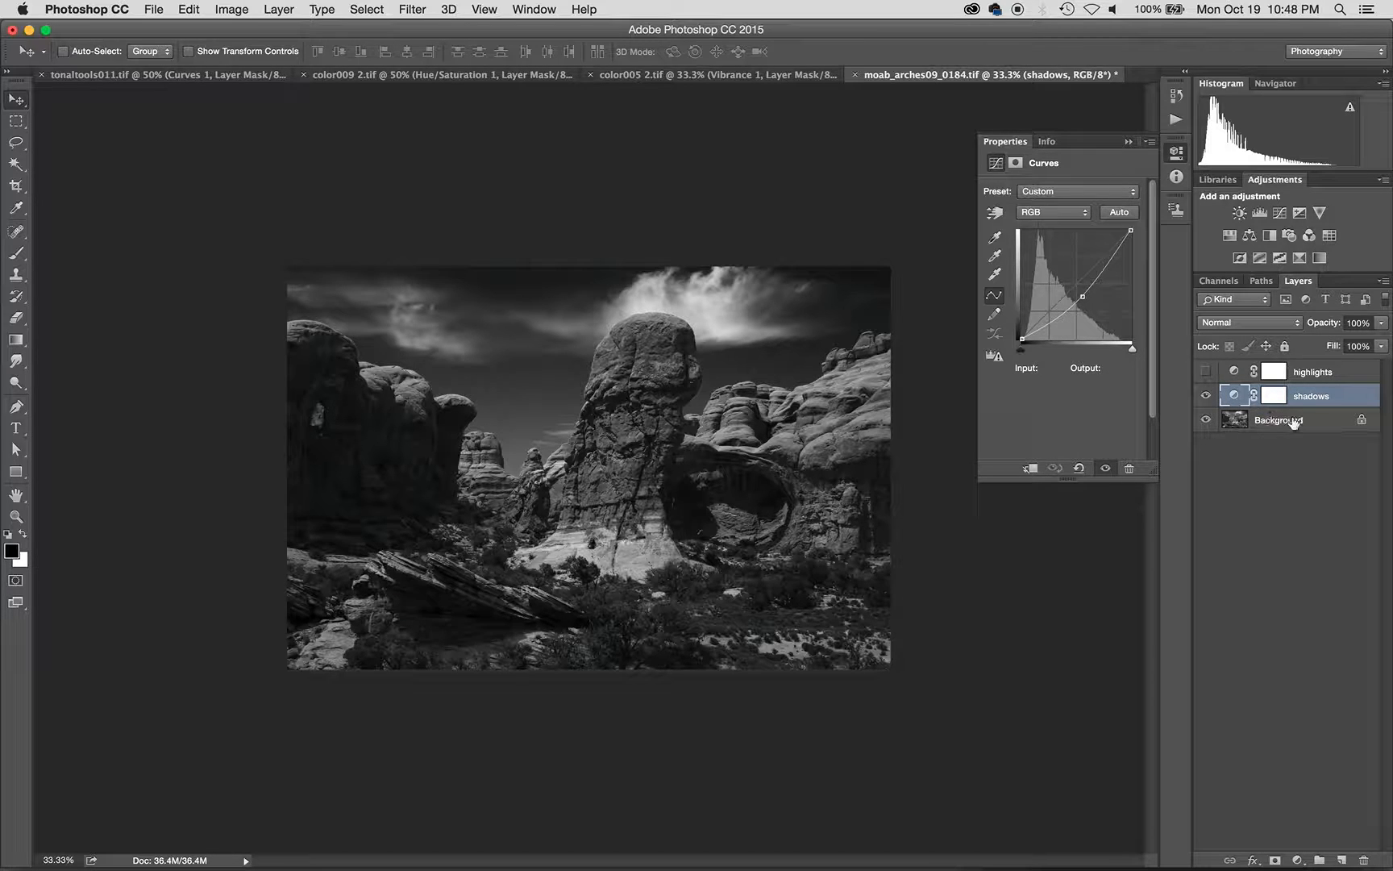
left_click(1205, 396)
left_click(1205, 397)
left_click(1273, 395)
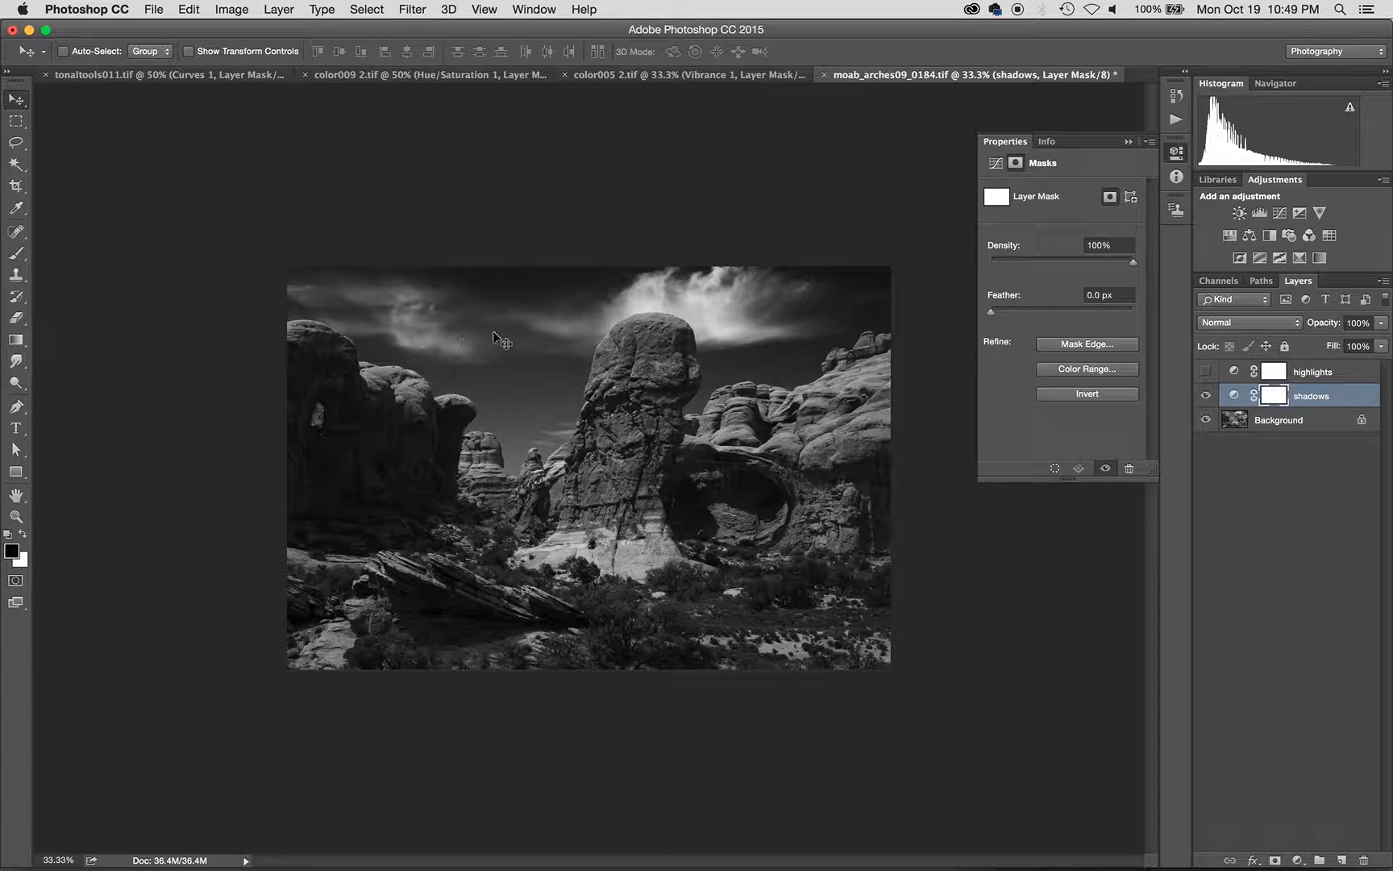
left_click(16, 254)
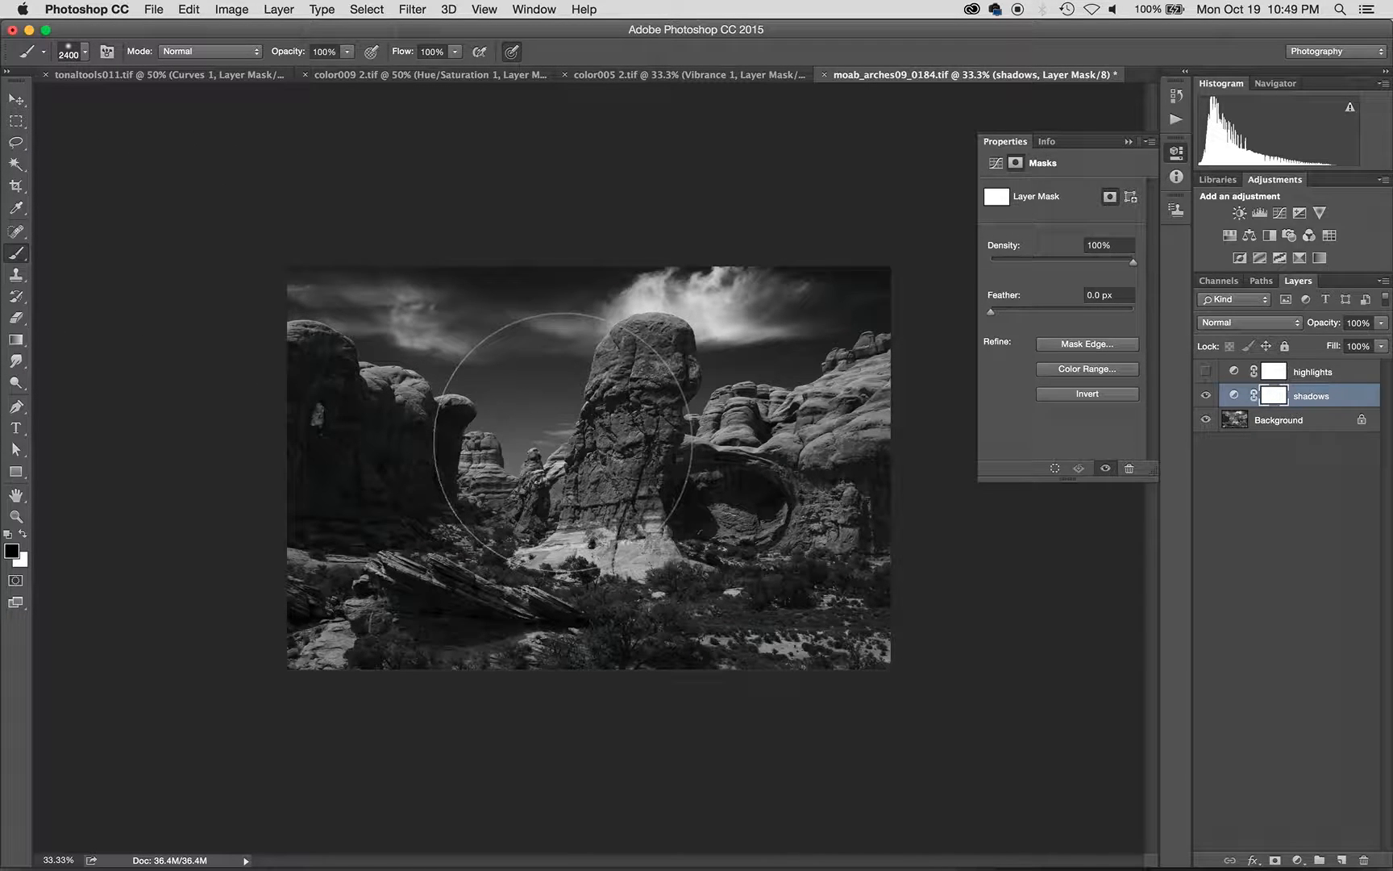
- Shrink the brush from 2400 px to 300 with 0% hardness for a soft edge
key("Caps_Lock")
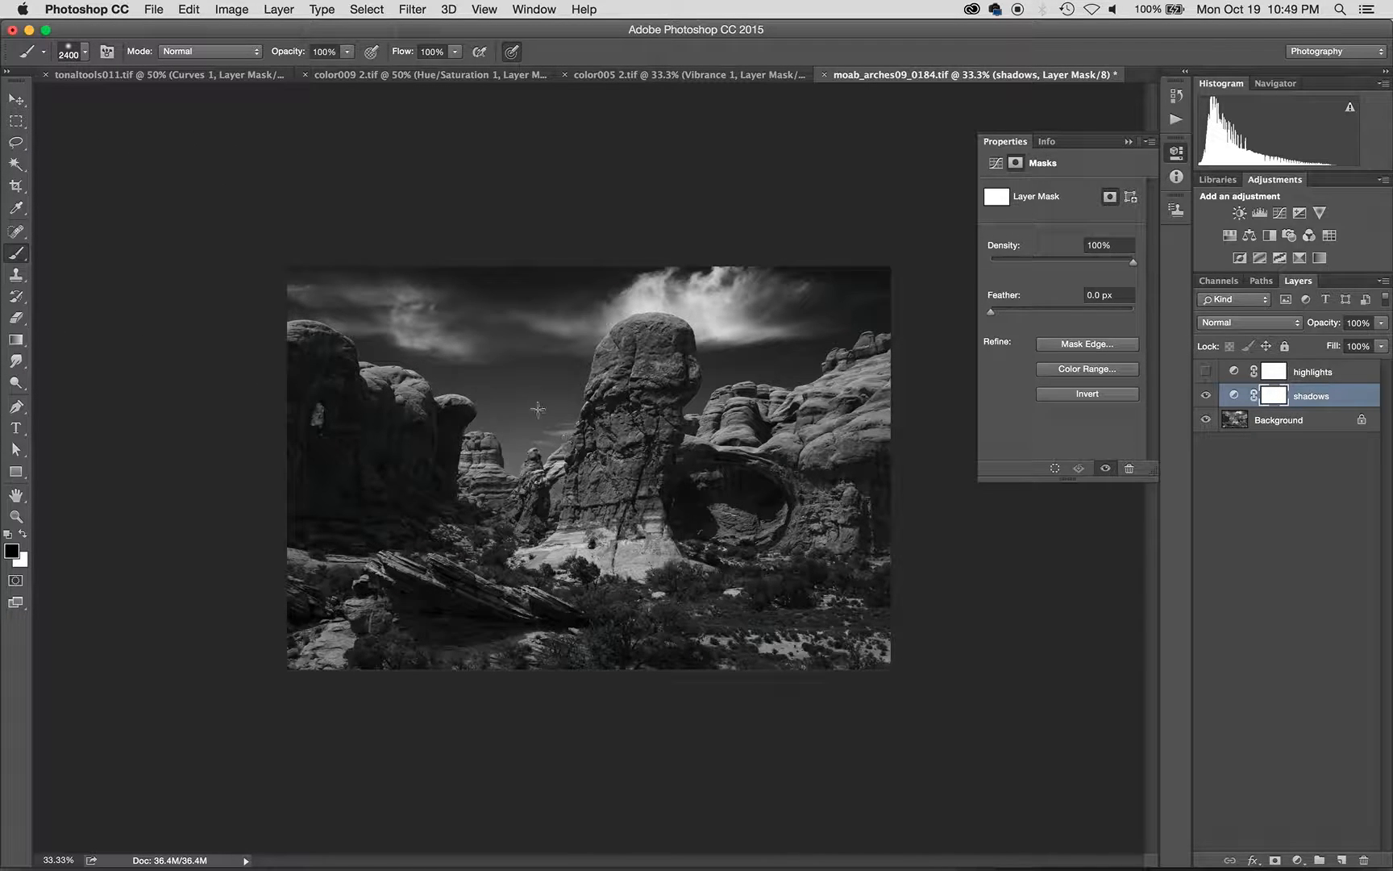
key("Caps_Lock")
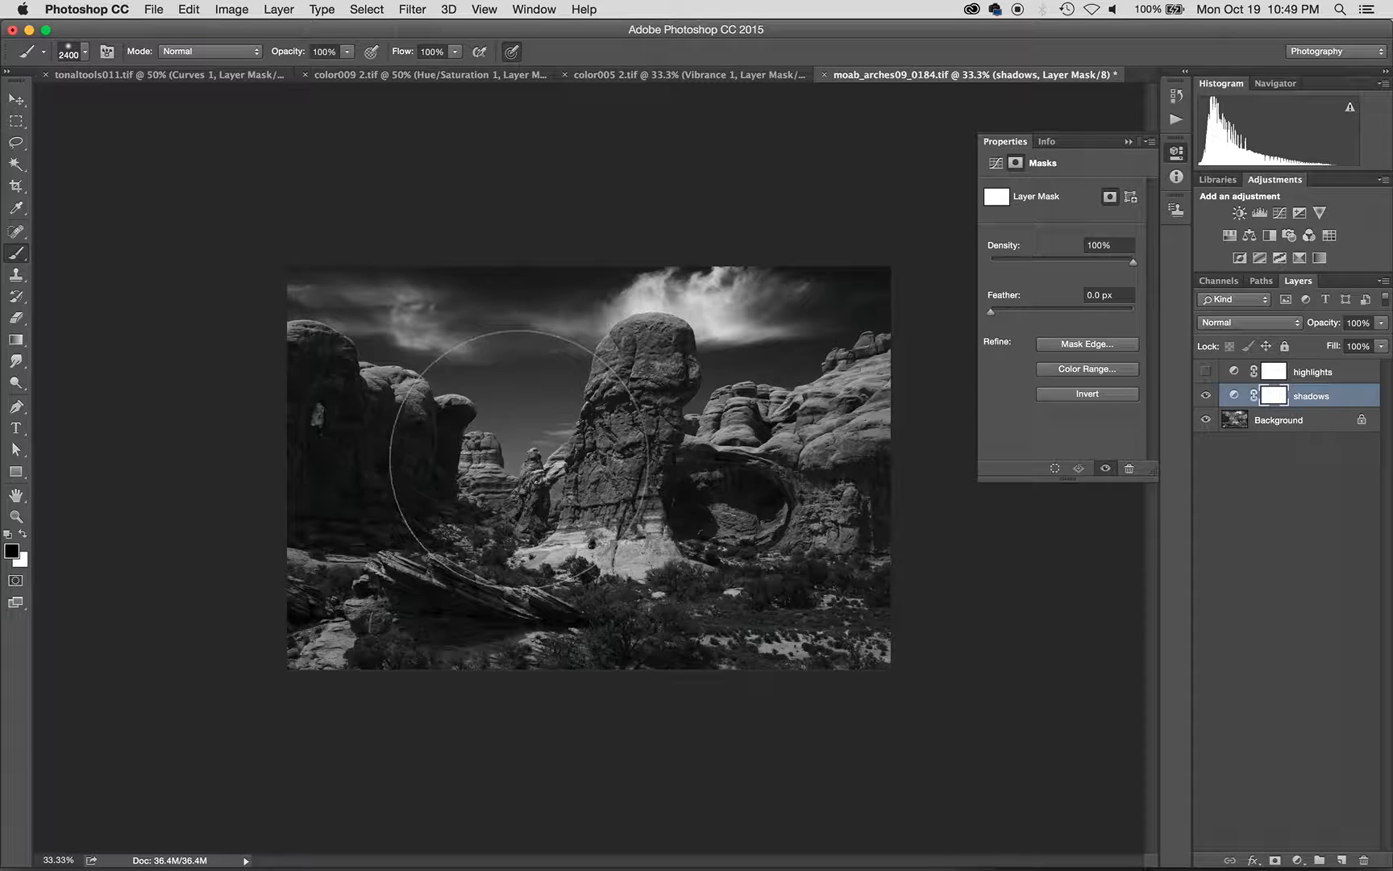
left_click(86, 54)
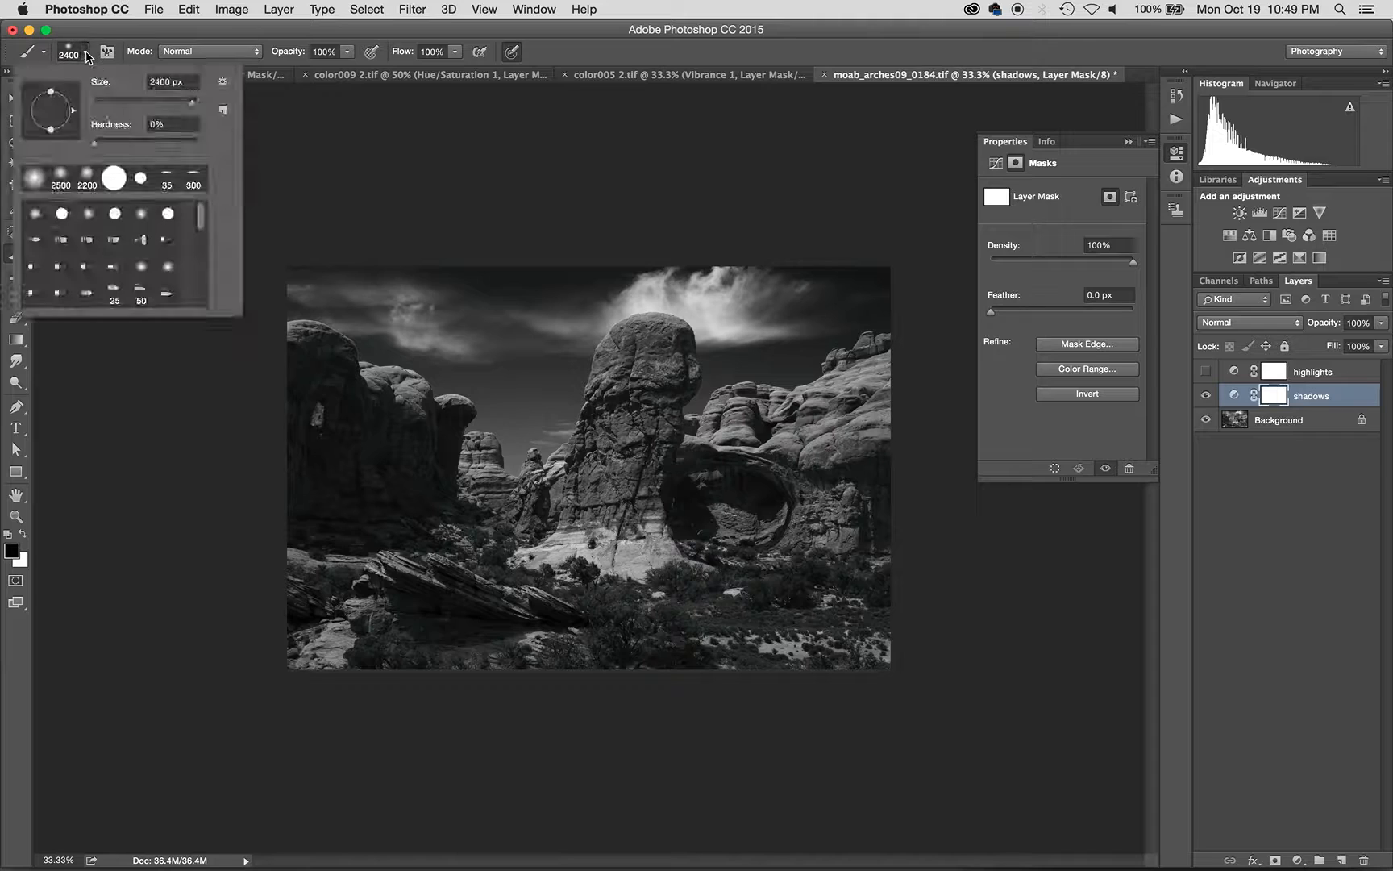
mouse_move(185, 104)
left_mouse_down()
mouse_move(129, 106)
mouse_move(156, 105)
left_mouse_up()
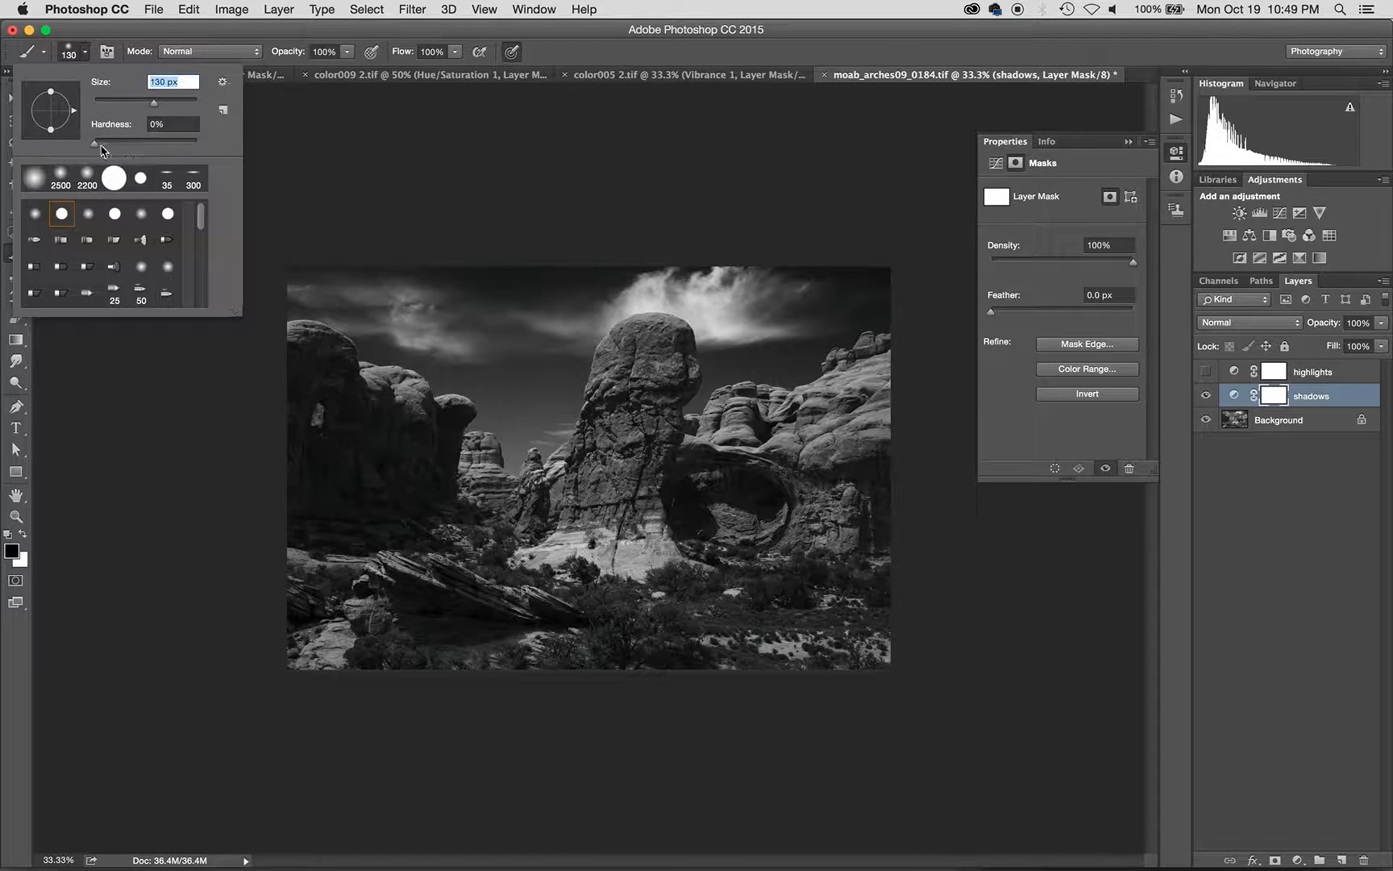
mouse_move(97, 151)
left_mouse_down()
mouse_move(190, 149)
mouse_move(82, 143)
left_mouse_up()
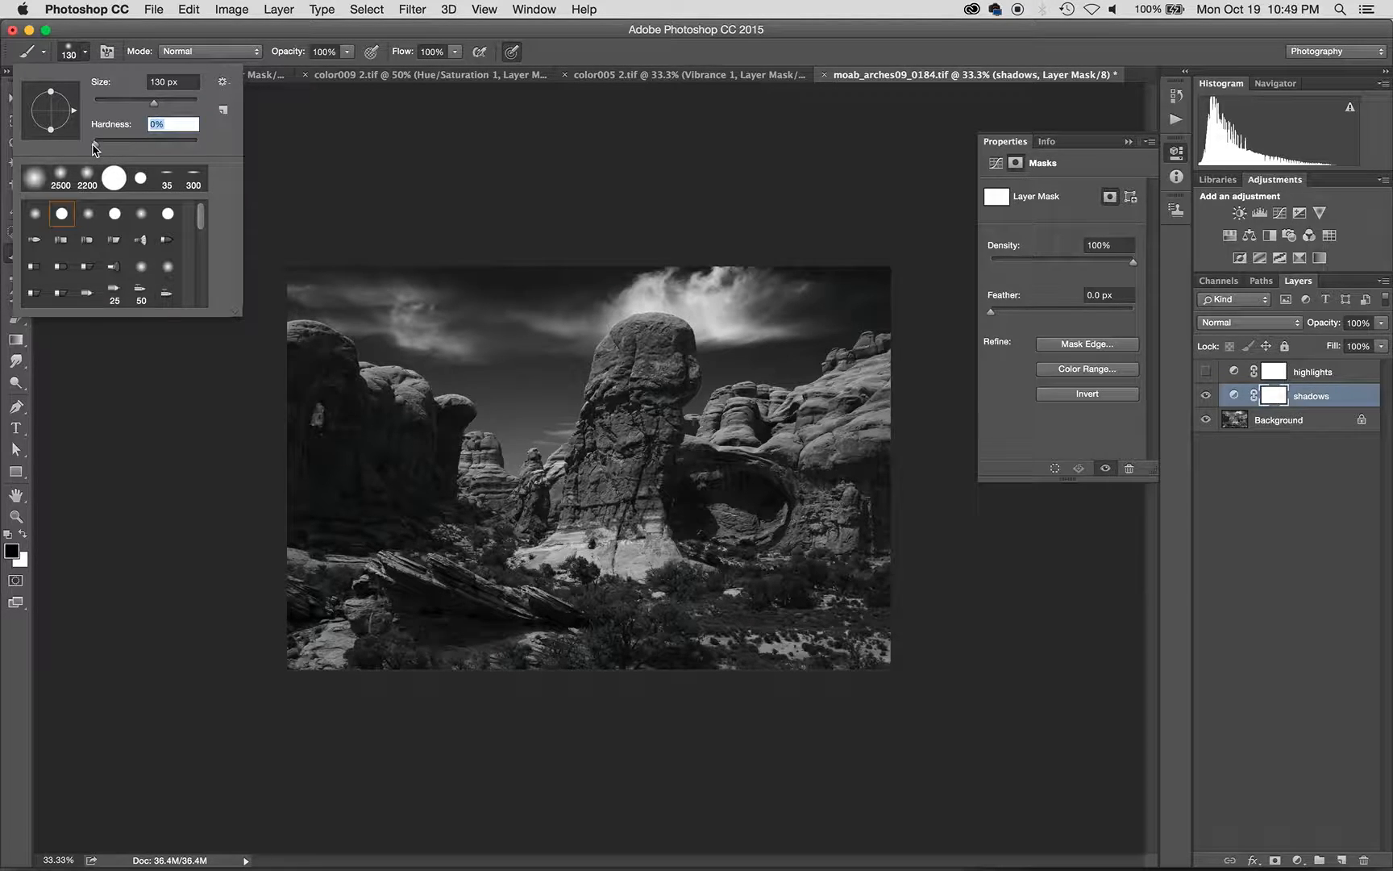
left_click_drag(94, 149, 83, 147)
key("Return")
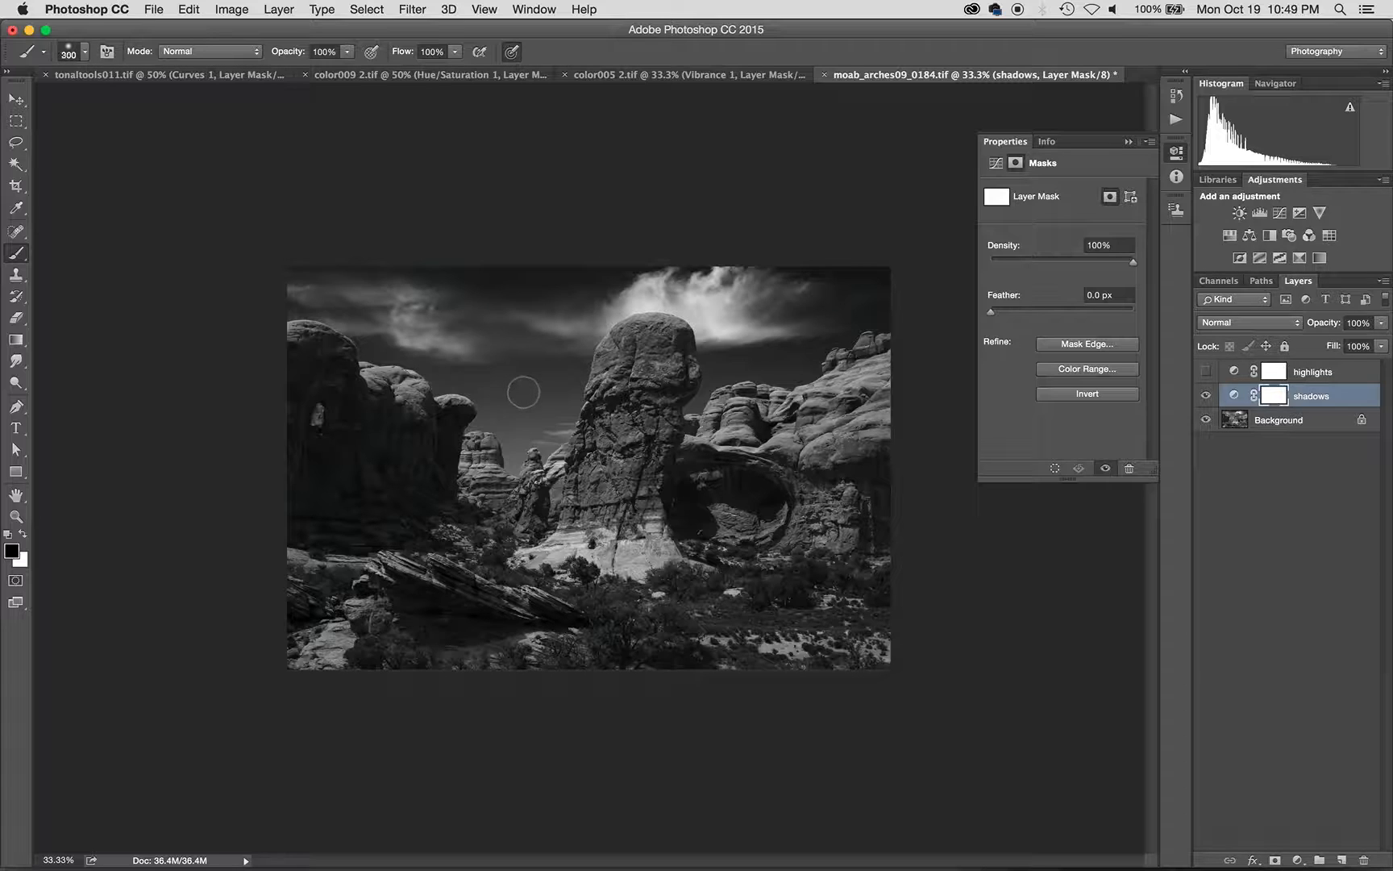
- Enlarge the brush to 600 px and paint black on the mask over the left and central rocks
key("bracketright")
key("bracketright")
key("bracketright")
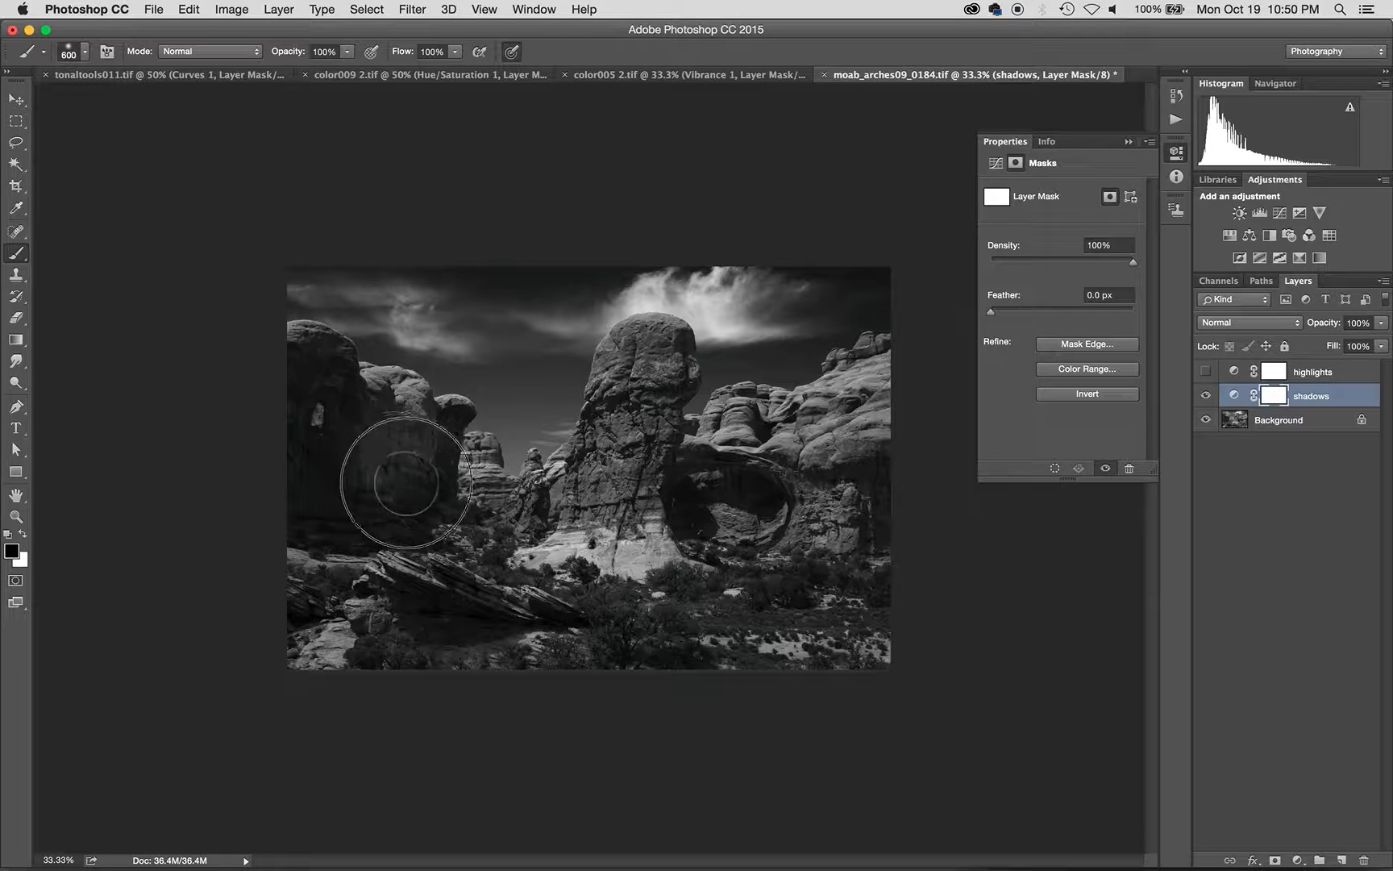
mouse_move(407, 483)
left_mouse_down()
mouse_move(395, 513)
mouse_move(360, 490)
mouse_move(365, 440)
mouse_move(380, 501)
mouse_move(445, 426)
mouse_move(385, 421)
mouse_move(345, 386)
mouse_move(334, 474)
mouse_move(375, 516)
mouse_move(324, 508)
mouse_move(416, 608)
mouse_move(507, 596)
left_mouse_up()
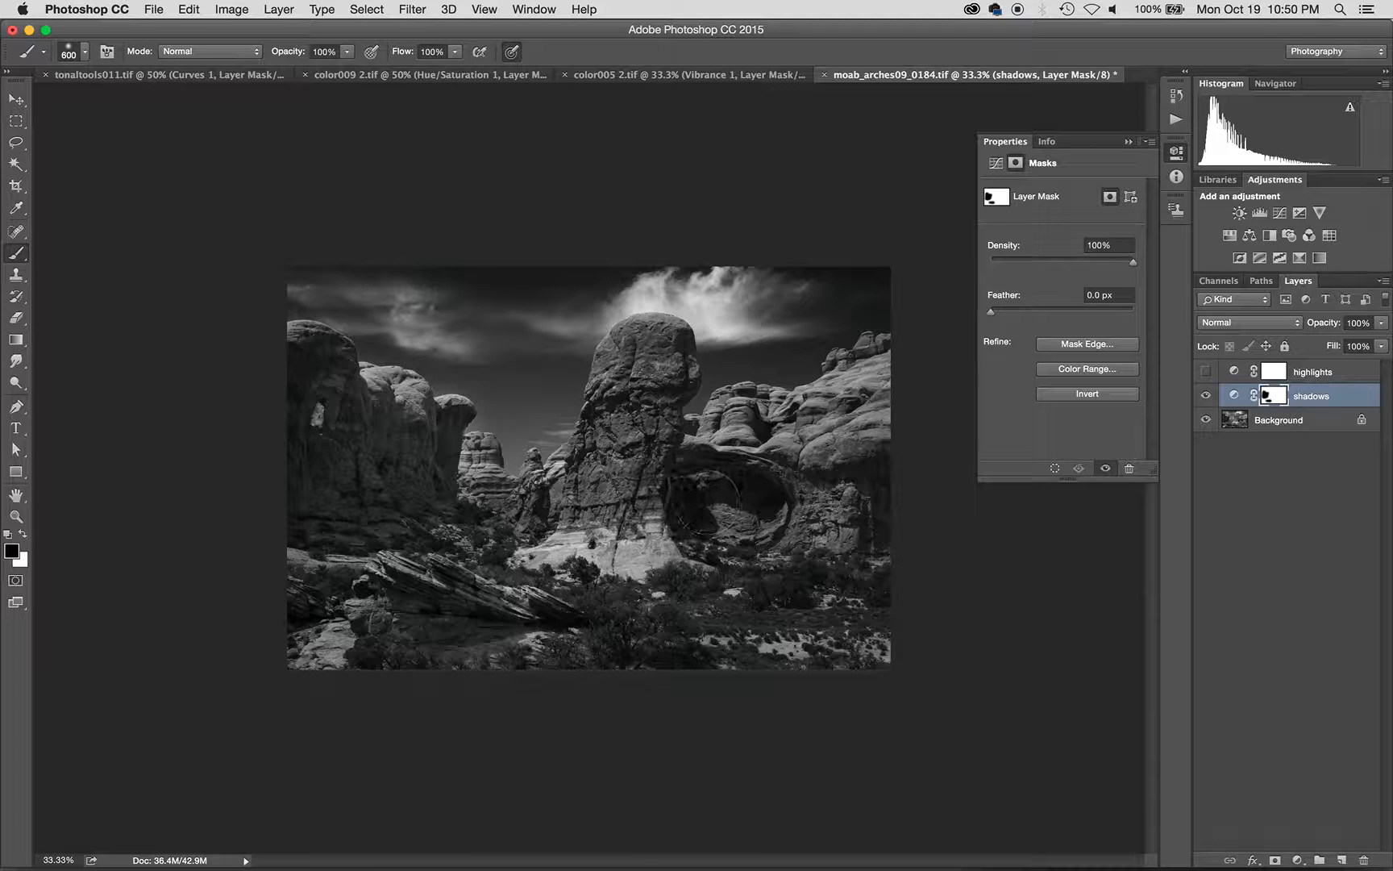
mouse_move(705, 506)
left_mouse_down()
mouse_move(629, 425)
mouse_move(611, 506)
mouse_move(754, 585)
left_mouse_up()
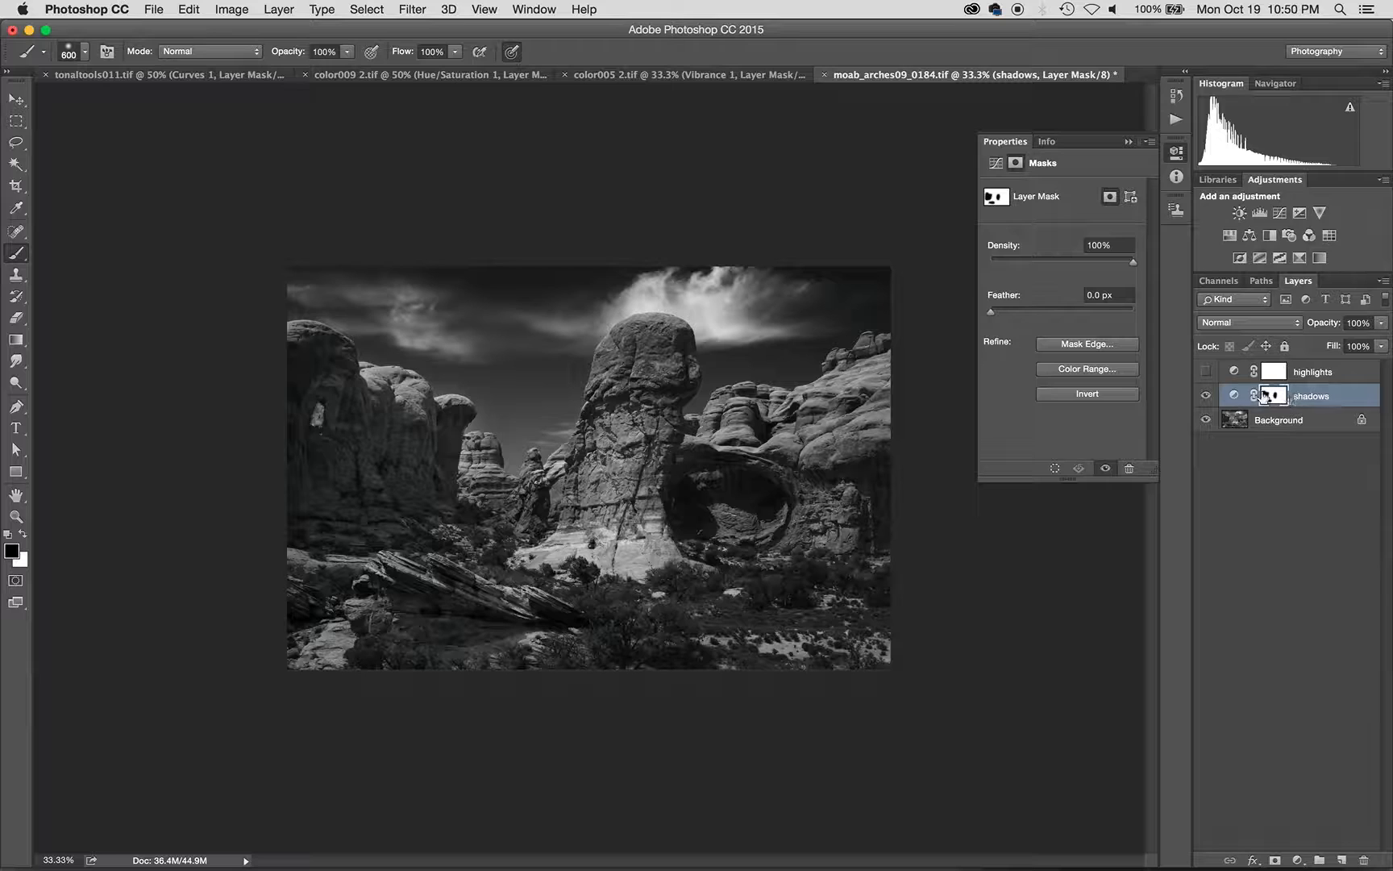
- Toggle the shadows layer to compare, then paint the mask left of the tower base
left_click(1206, 396)
left_click(1206, 396)
left_click(1206, 395)
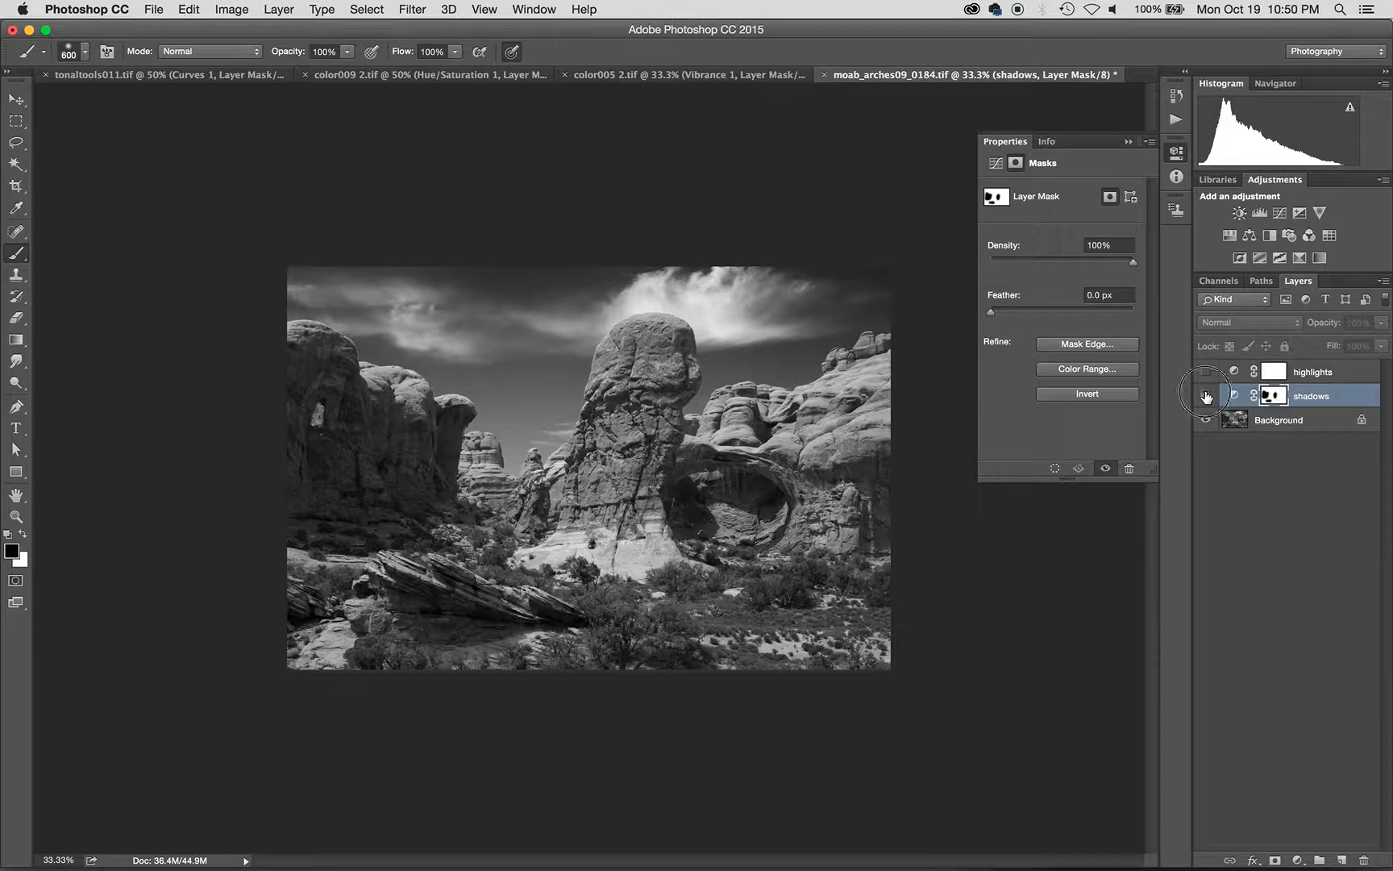
left_click(1206, 395)
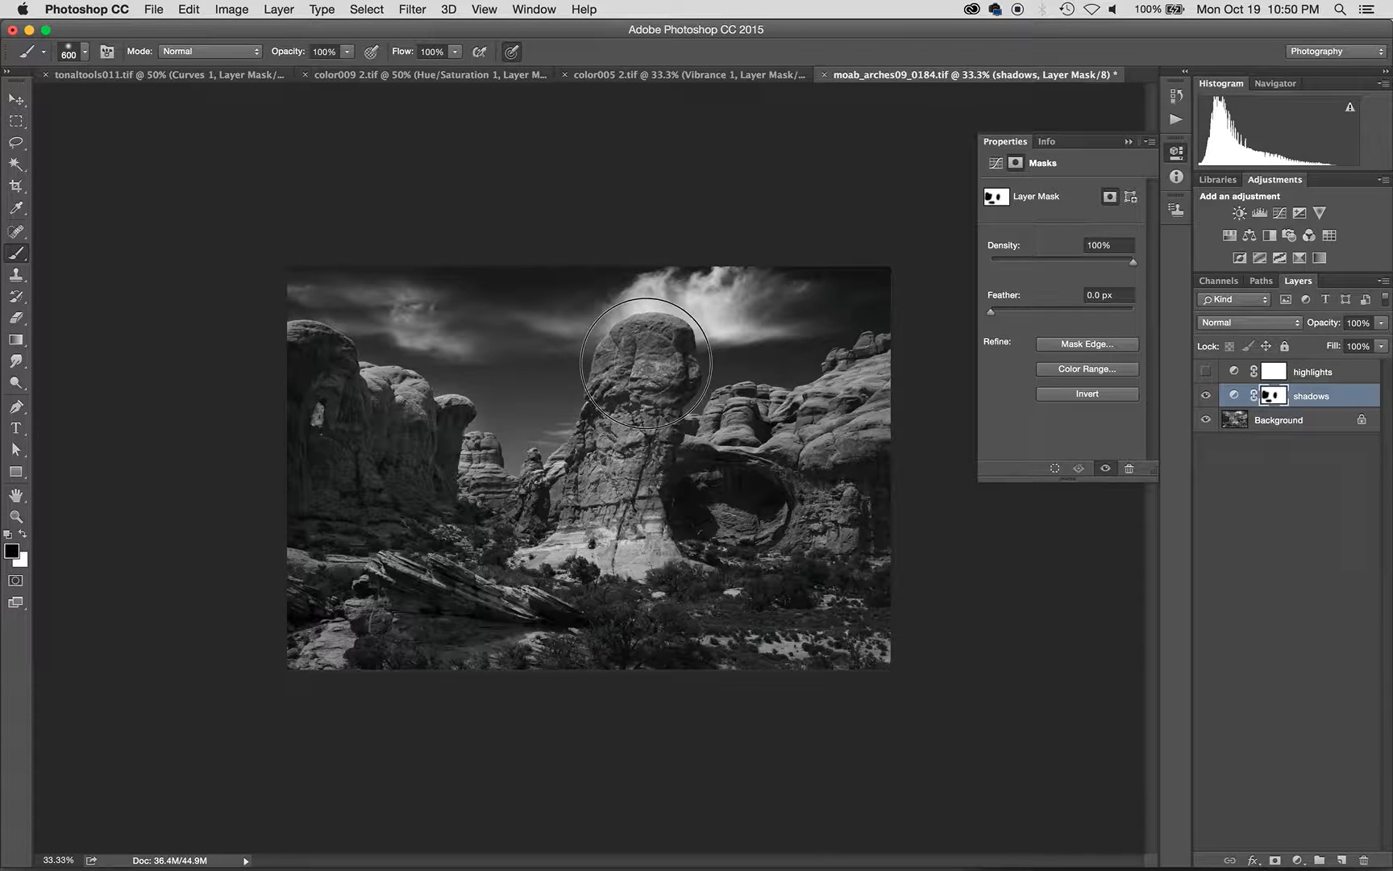
mouse_move(622, 472)
left_mouse_down()
mouse_move(559, 515)
mouse_move(511, 518)
mouse_move(585, 498)
mouse_move(410, 610)
mouse_move(454, 640)
mouse_move(600, 582)
mouse_move(645, 612)
mouse_move(436, 651)
mouse_move(390, 626)
mouse_move(427, 604)
left_mouse_up()
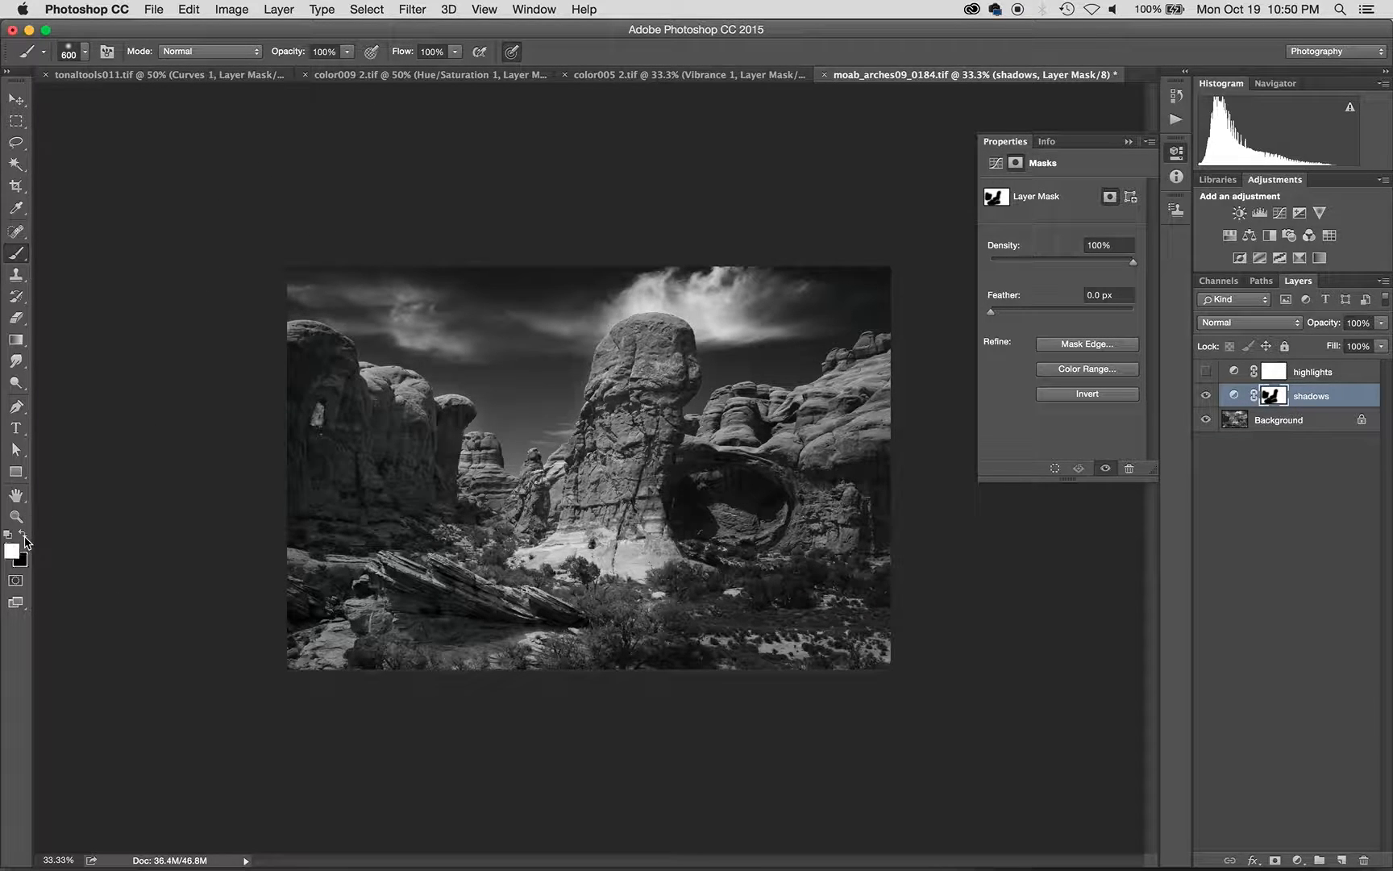
- Paint white over the tower base, set brush opacity to 44%, and make black the foreground colour
mouse_move(557, 544)
left_mouse_down()
mouse_move(574, 562)
mouse_move(673, 543)
mouse_move(646, 506)
mouse_move(610, 509)
mouse_move(731, 576)
mouse_move(689, 575)
mouse_move(636, 482)
mouse_move(617, 476)
left_mouse_up()
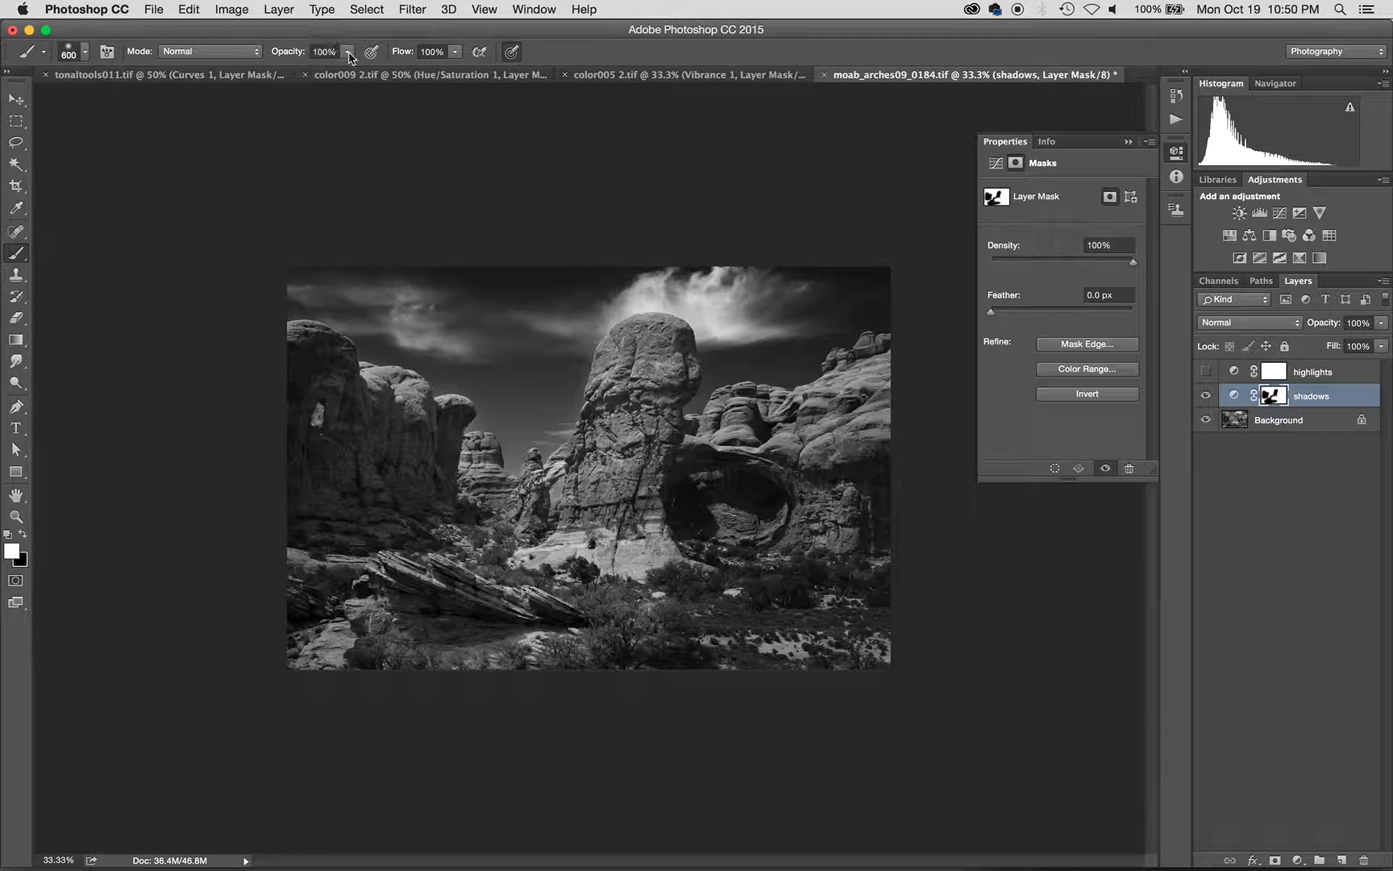
mouse_move(349, 58)
left_mouse_down()
mouse_move(348, 74)
mouse_move(304, 74)
left_mouse_up()
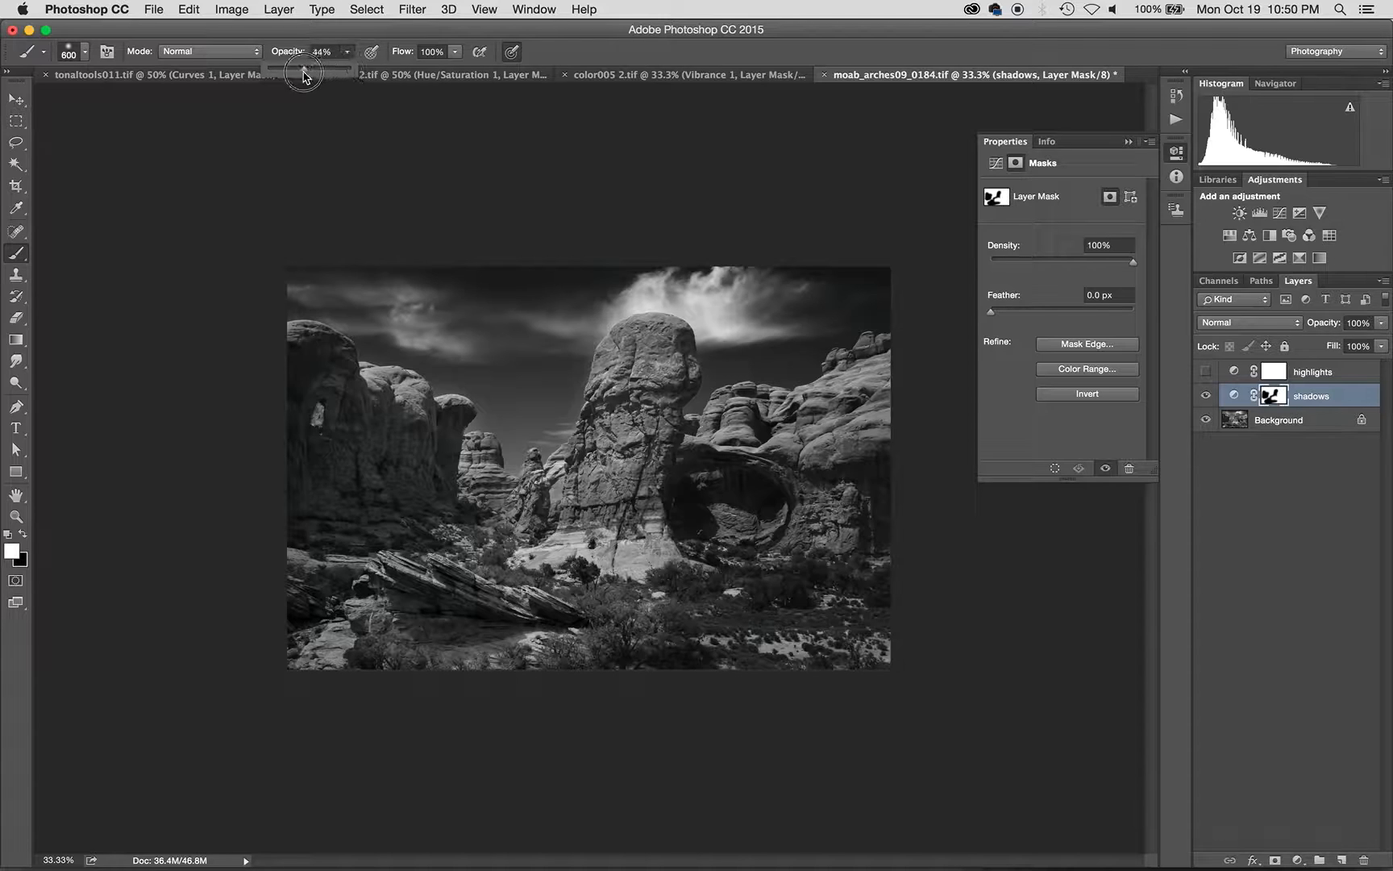
key("x")
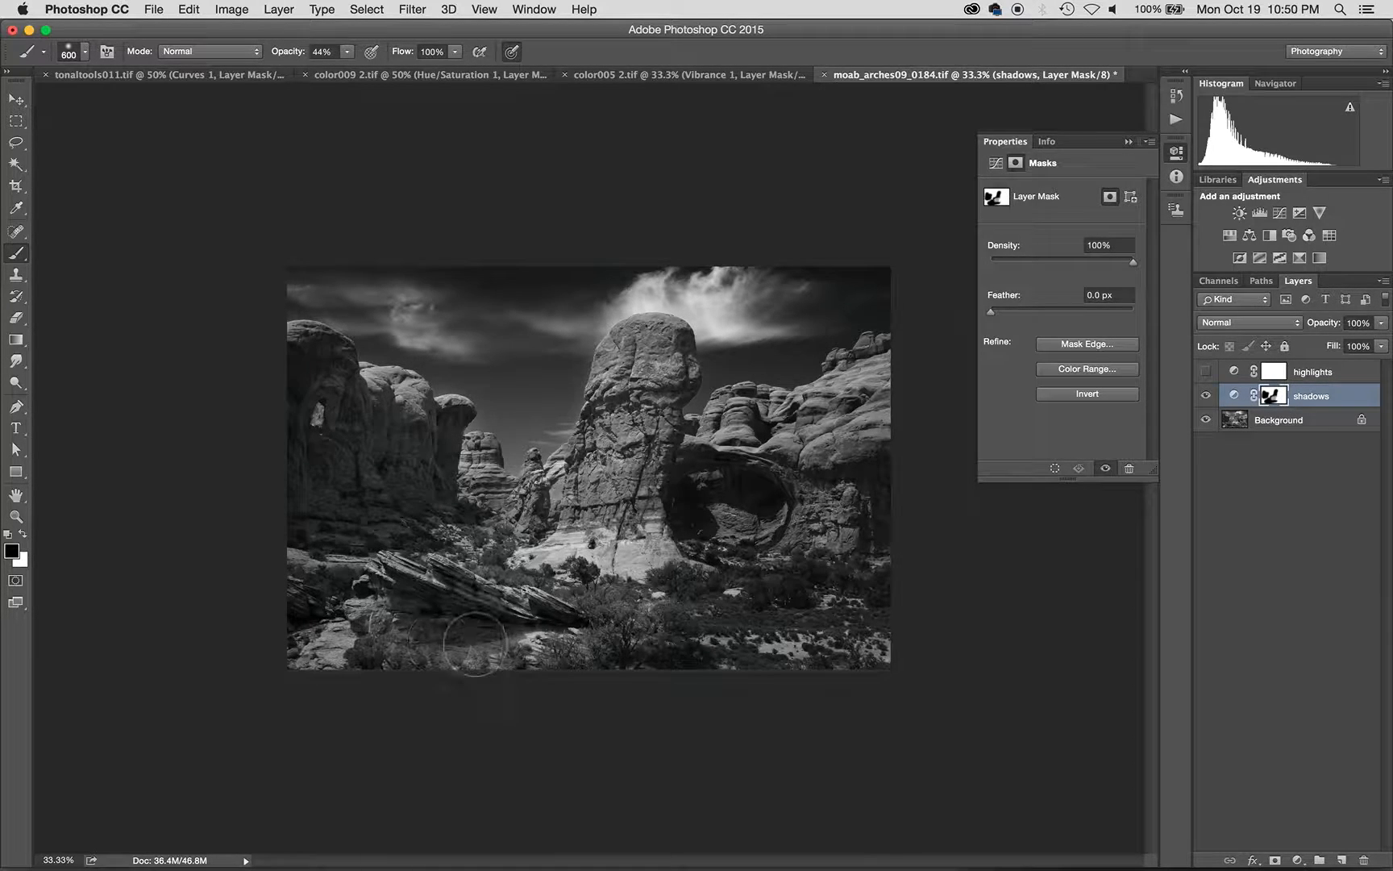
- At 44% opacity, paint the mask over the arch interior and the sky and clouds left of the tower
mouse_move(830, 516)
left_mouse_down()
mouse_move(798, 524)
mouse_move(794, 475)
mouse_move(738, 500)
left_mouse_up()
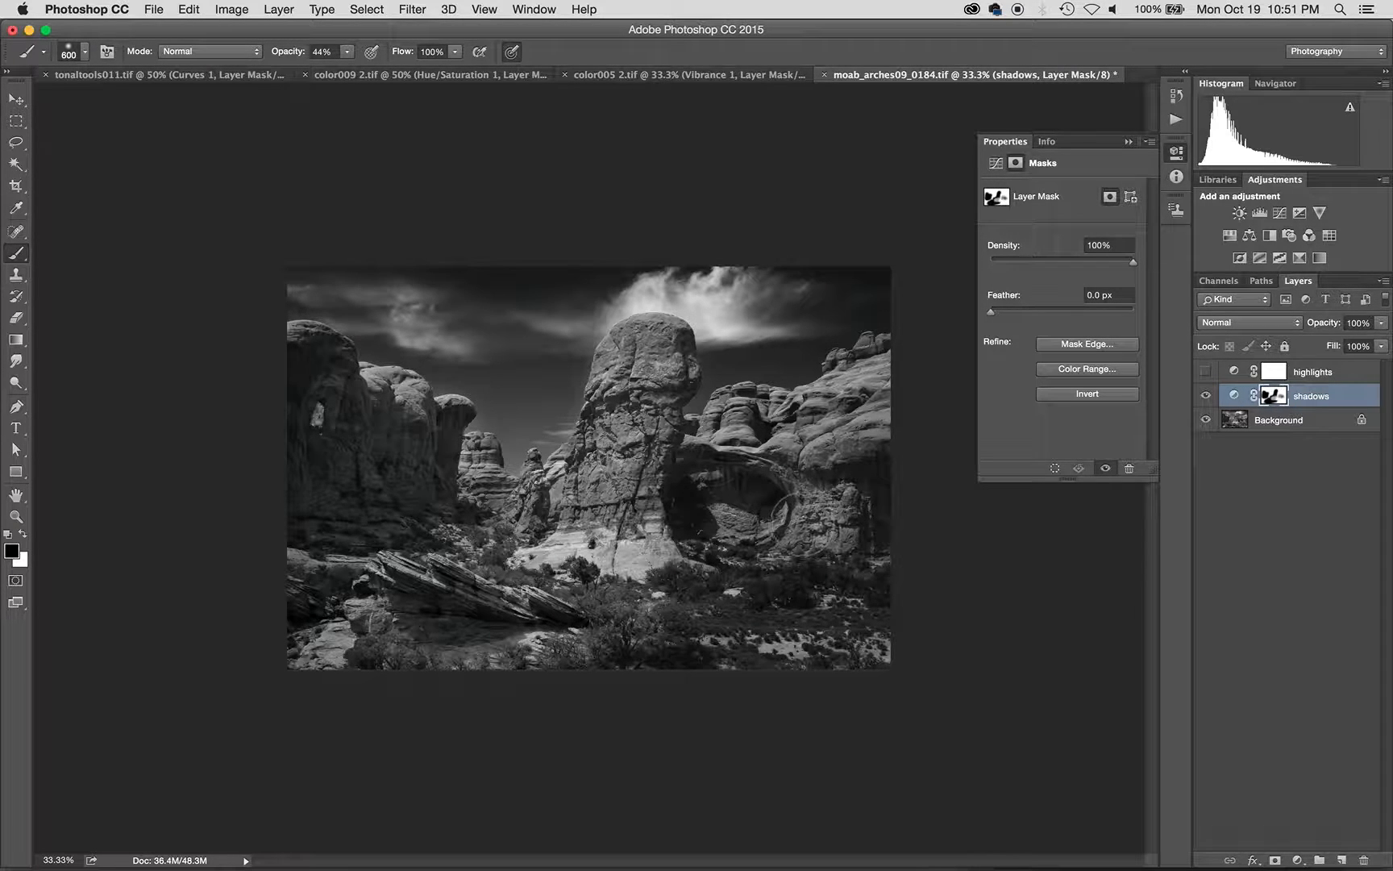
key("x")
key("x")
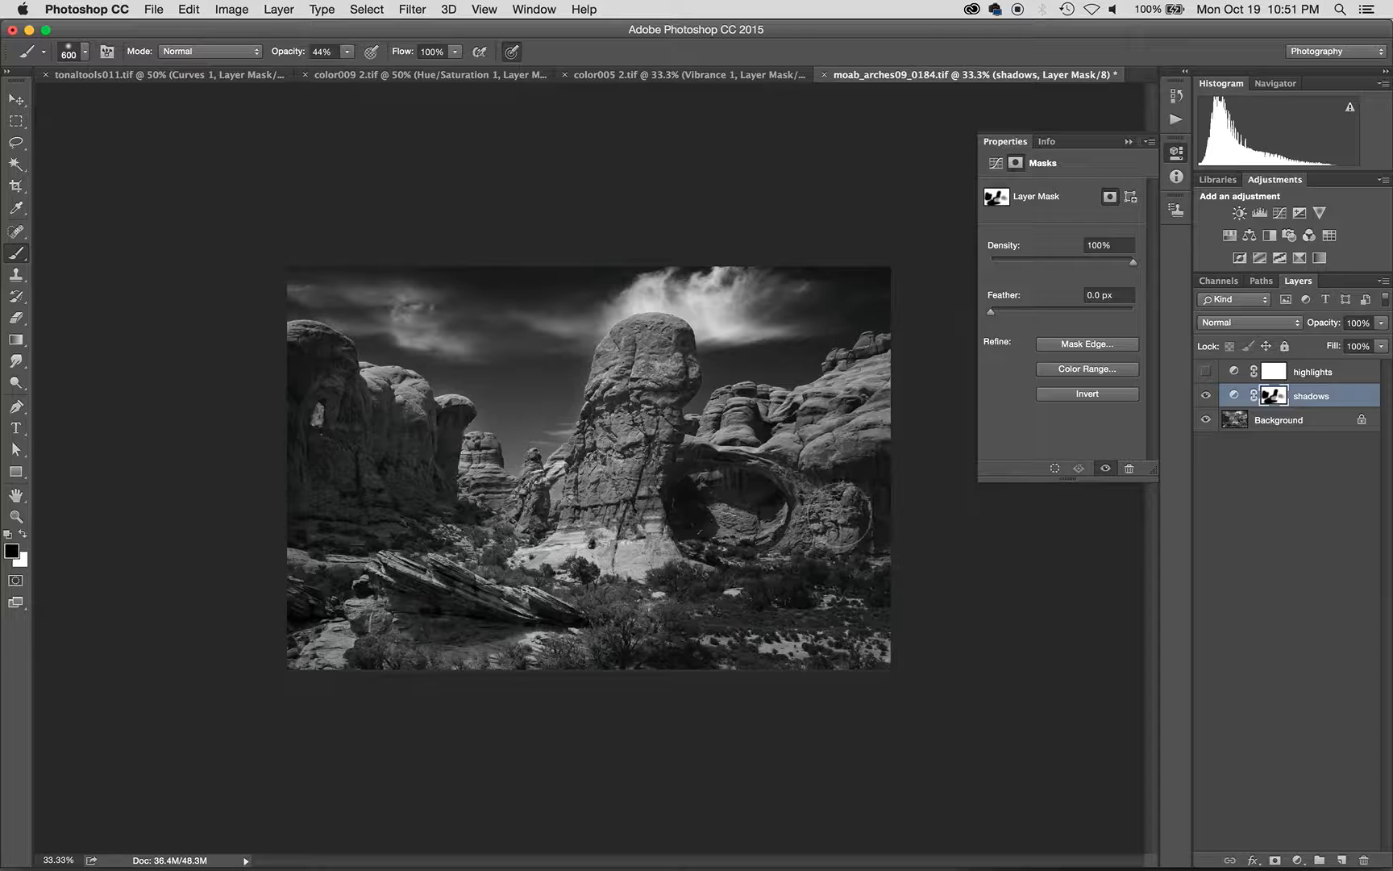
left_click_drag(684, 304, 808, 316)
mouse_move(545, 335)
left_mouse_down()
mouse_move(482, 336)
mouse_move(432, 314)
left_mouse_up()
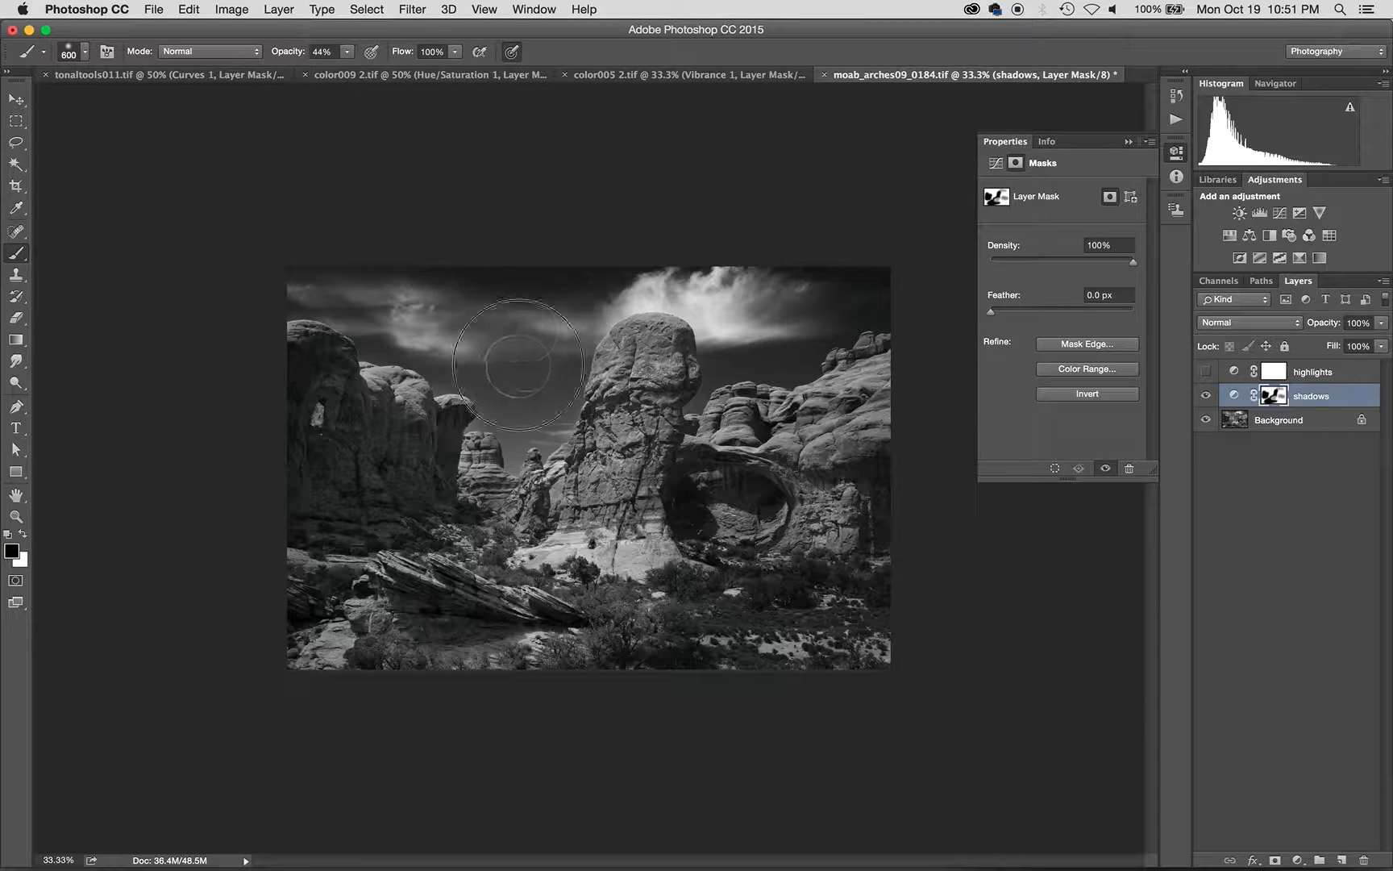
mouse_move(554, 414)
left_mouse_down()
mouse_move(528, 371)
mouse_move(486, 341)
left_mouse_up()
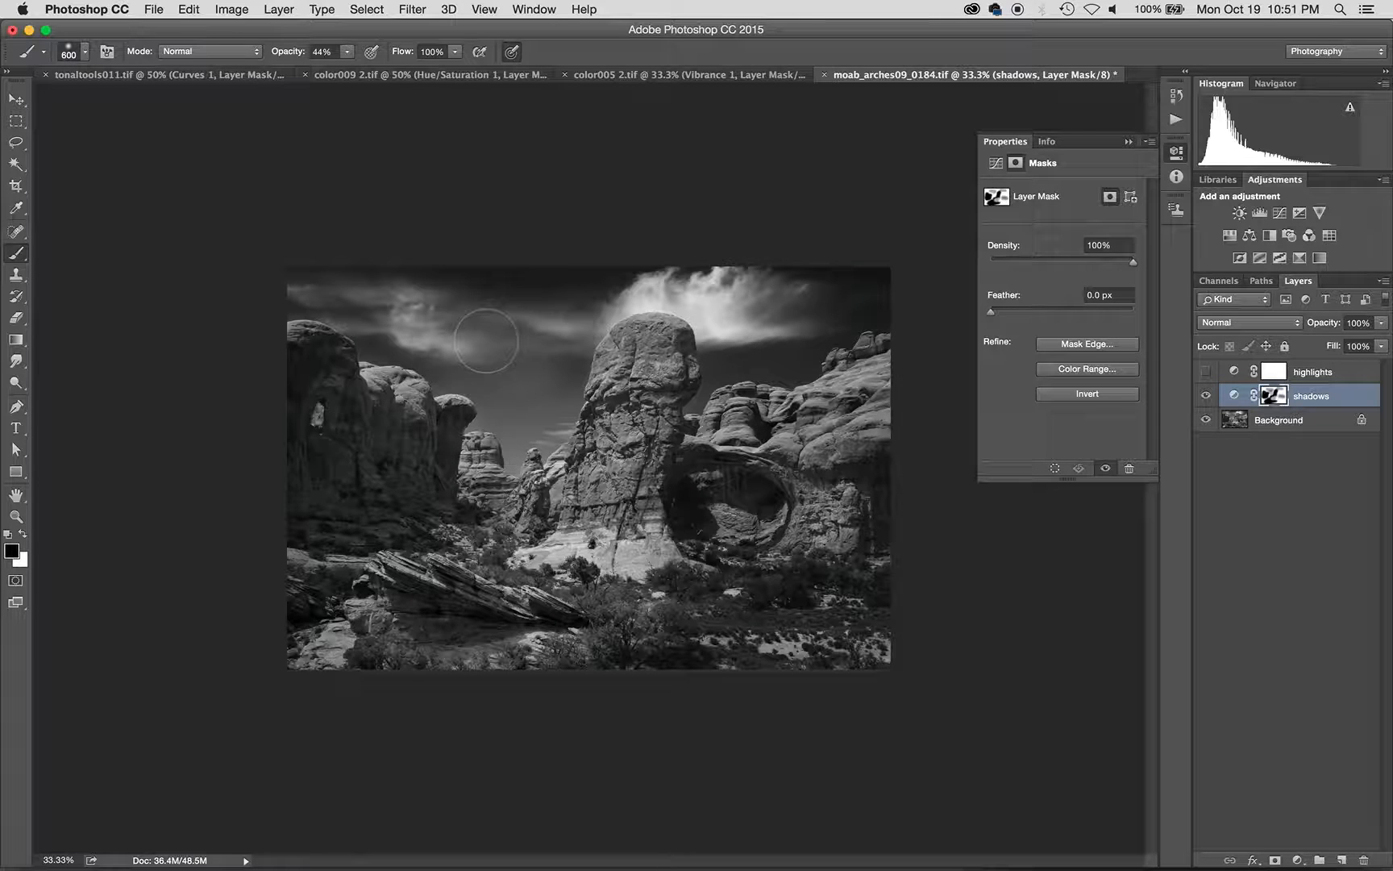
- Enlarge the brush to 1300 px and paint white over the central tower to restore its darkening
key("bracketright")
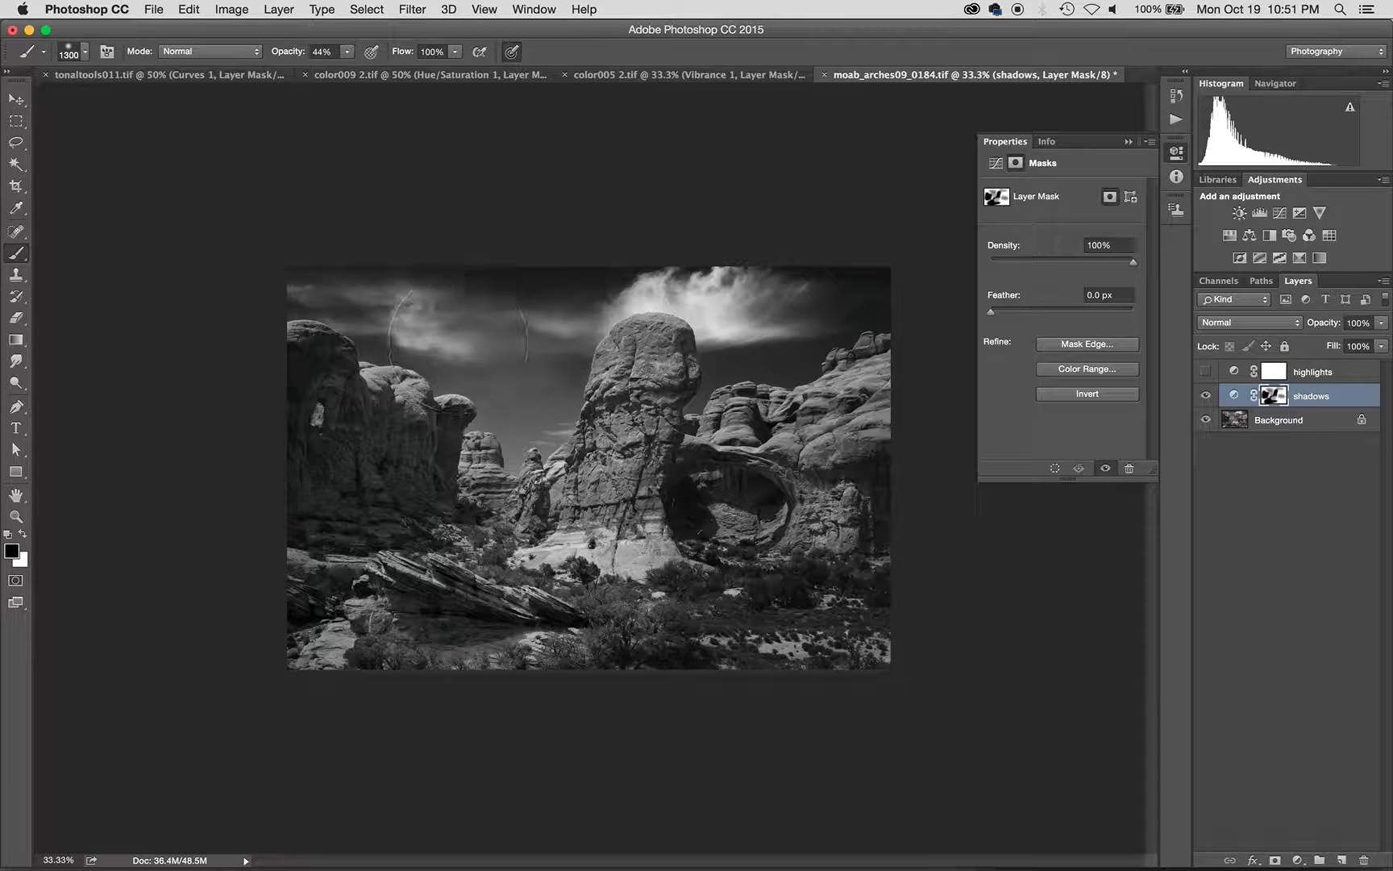
key("x")
left_click_drag(619, 393, 614, 446)
key("x")
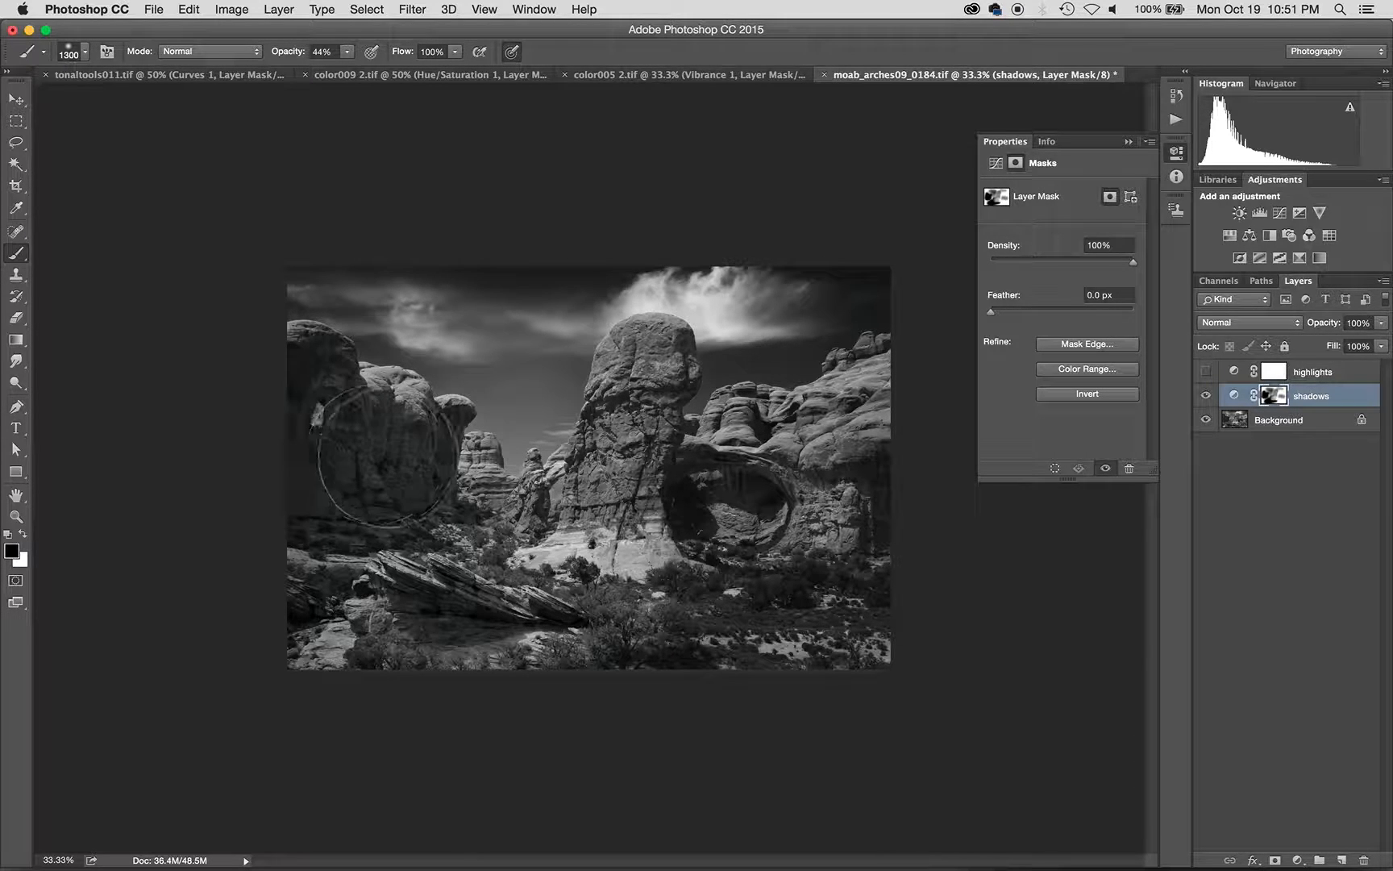
key("x")
key("x")
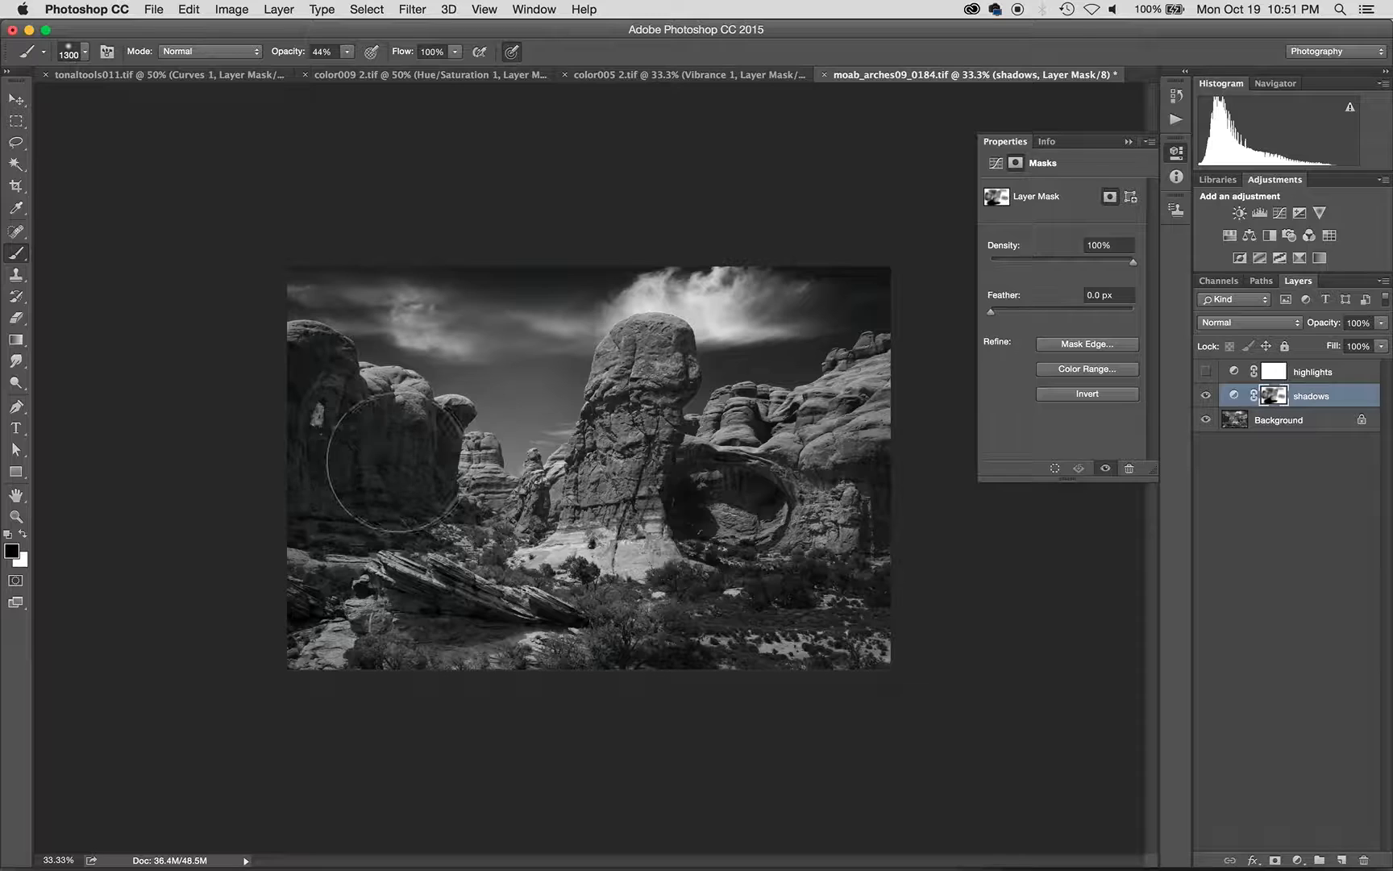
key("x")
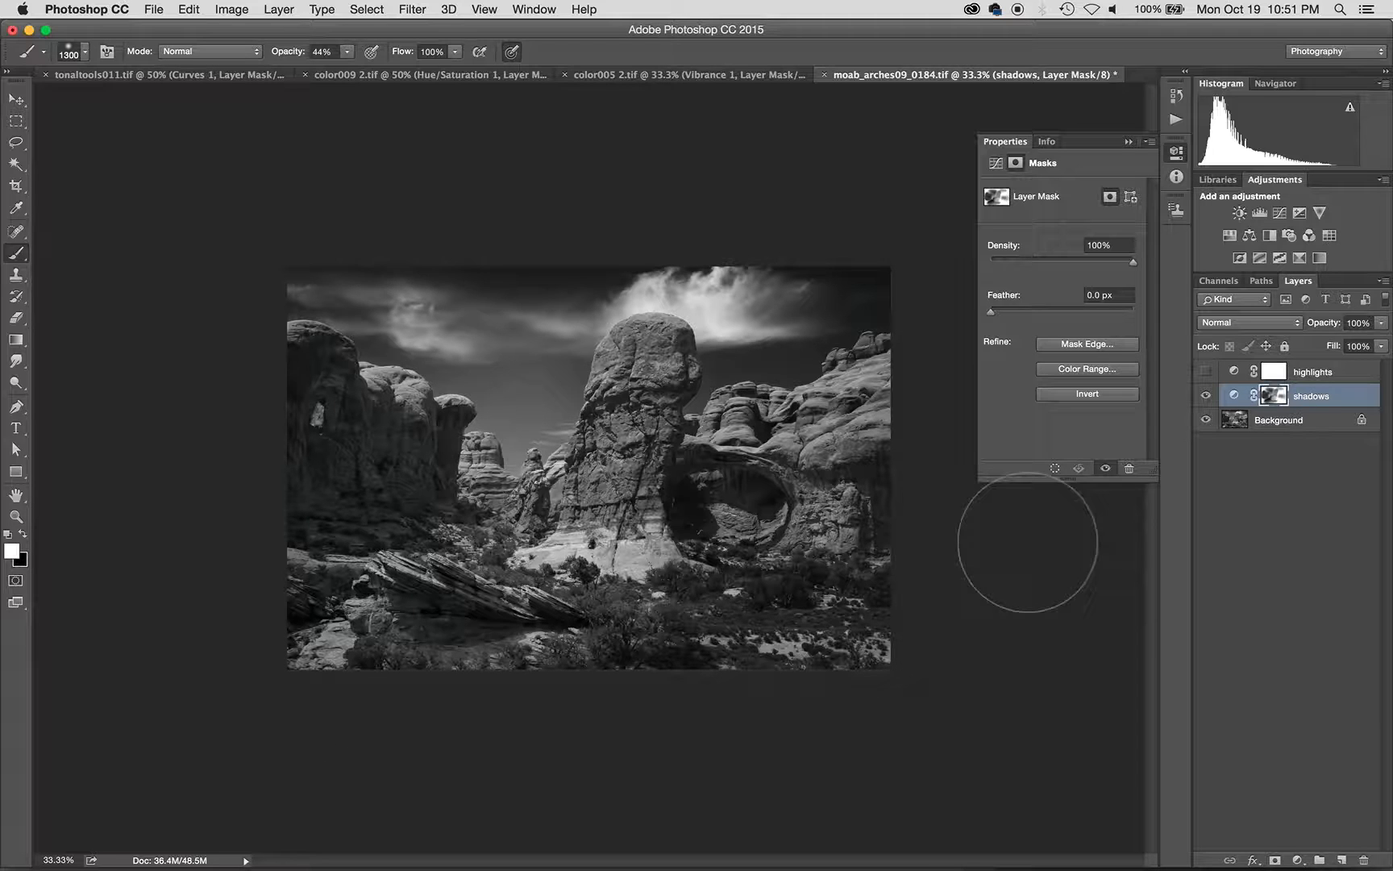
- Compare the highlights and shadows layers, then delete the highlights layer
left_click(1205, 370)
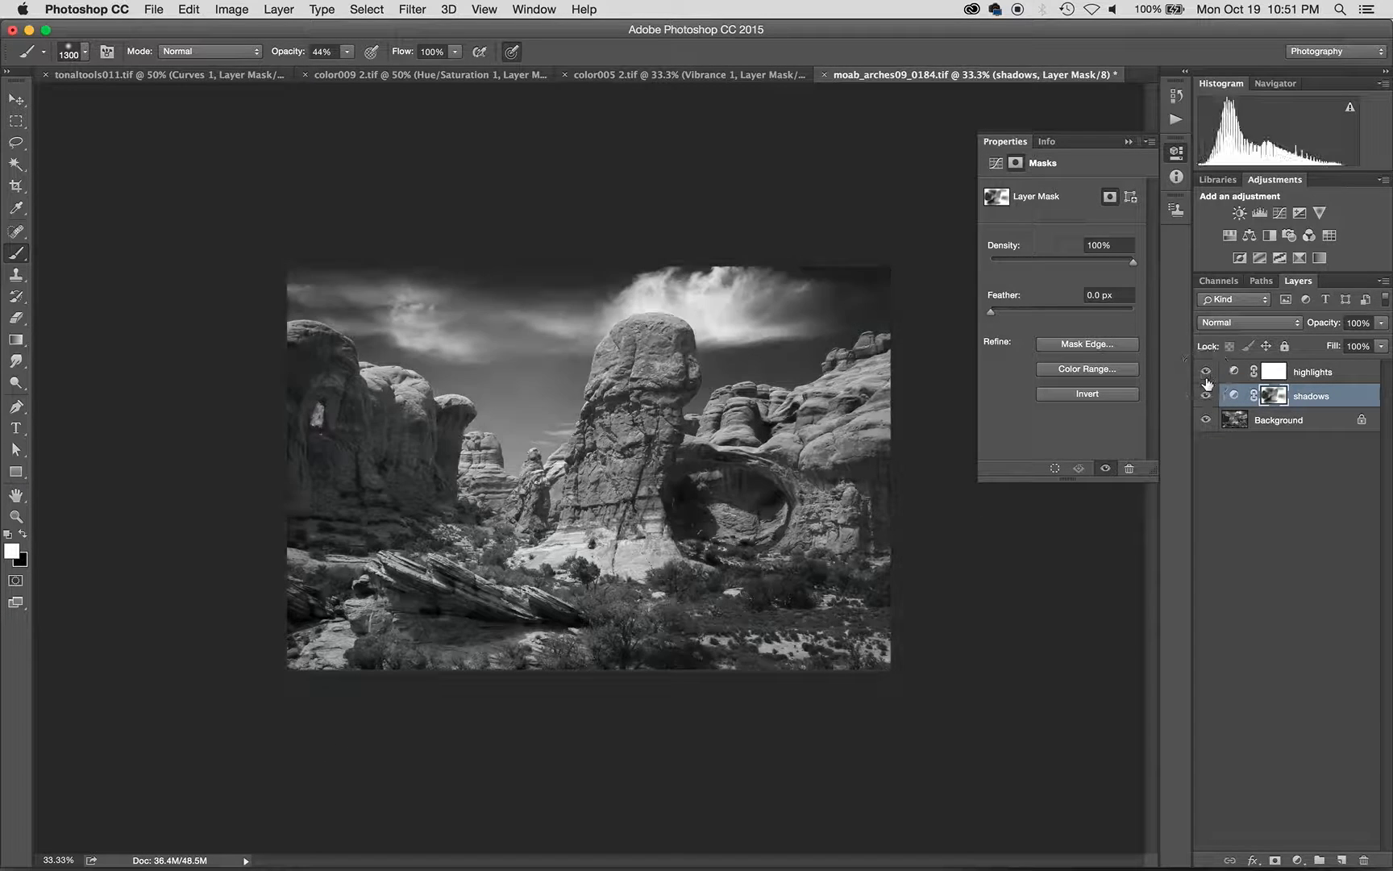
left_click(1205, 395)
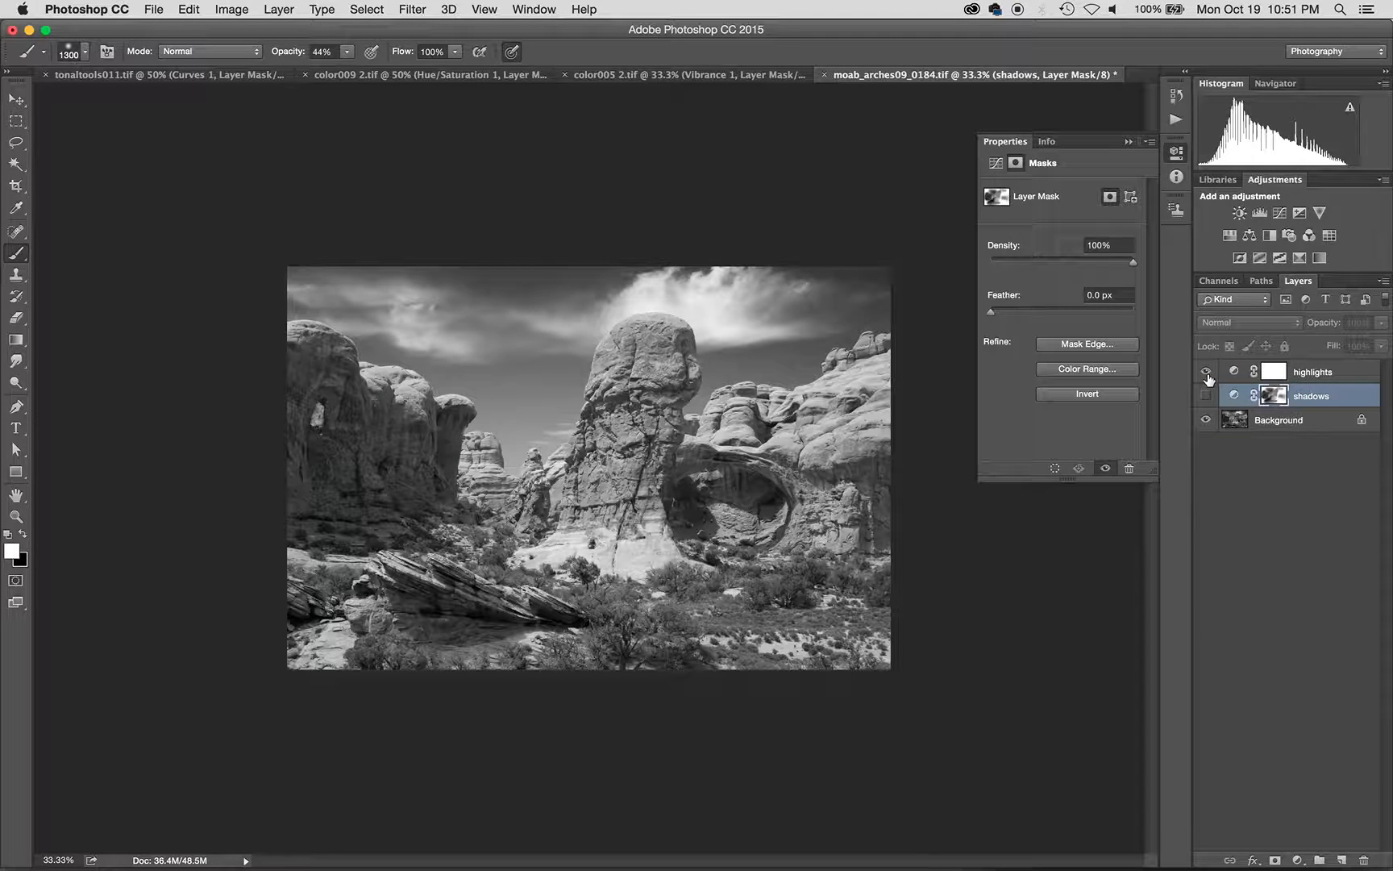
left_click(1205, 395)
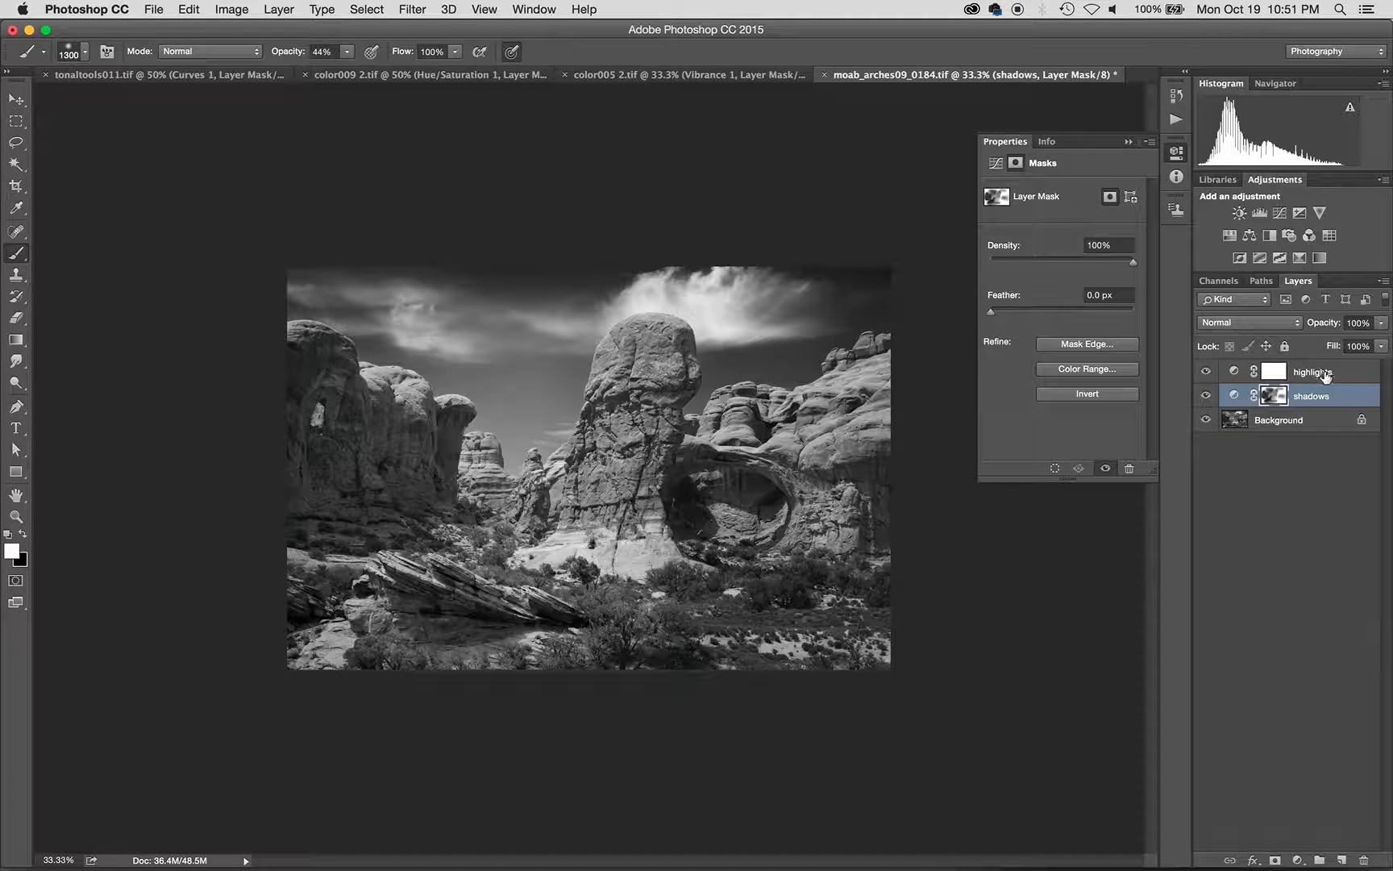
left_click_drag(1326, 375, 1366, 859)
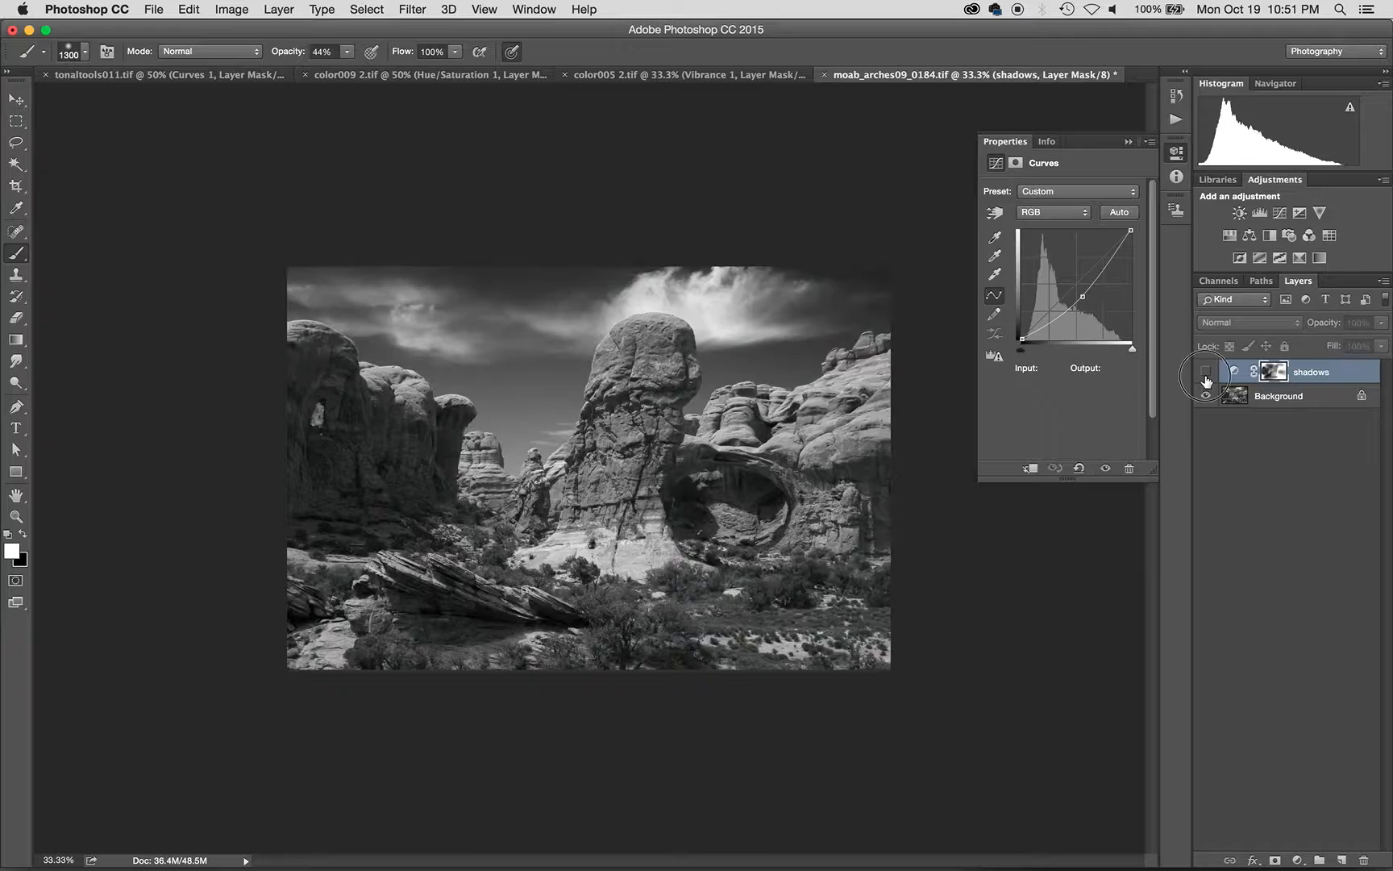
left_click(1206, 371)
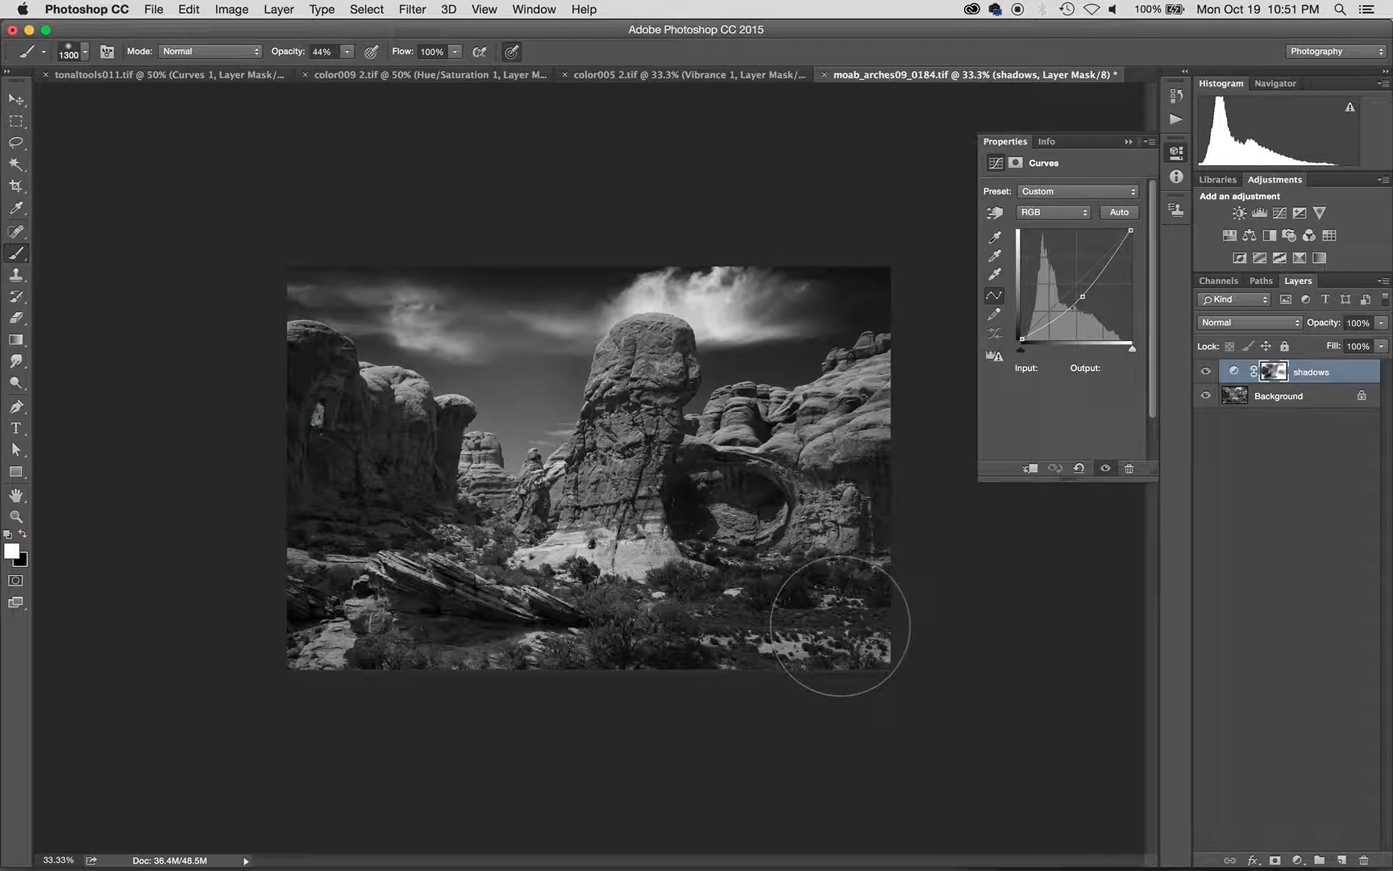
- Toggle the shadows adjustment to compare, then return to brushing on its layer mask
key("v")
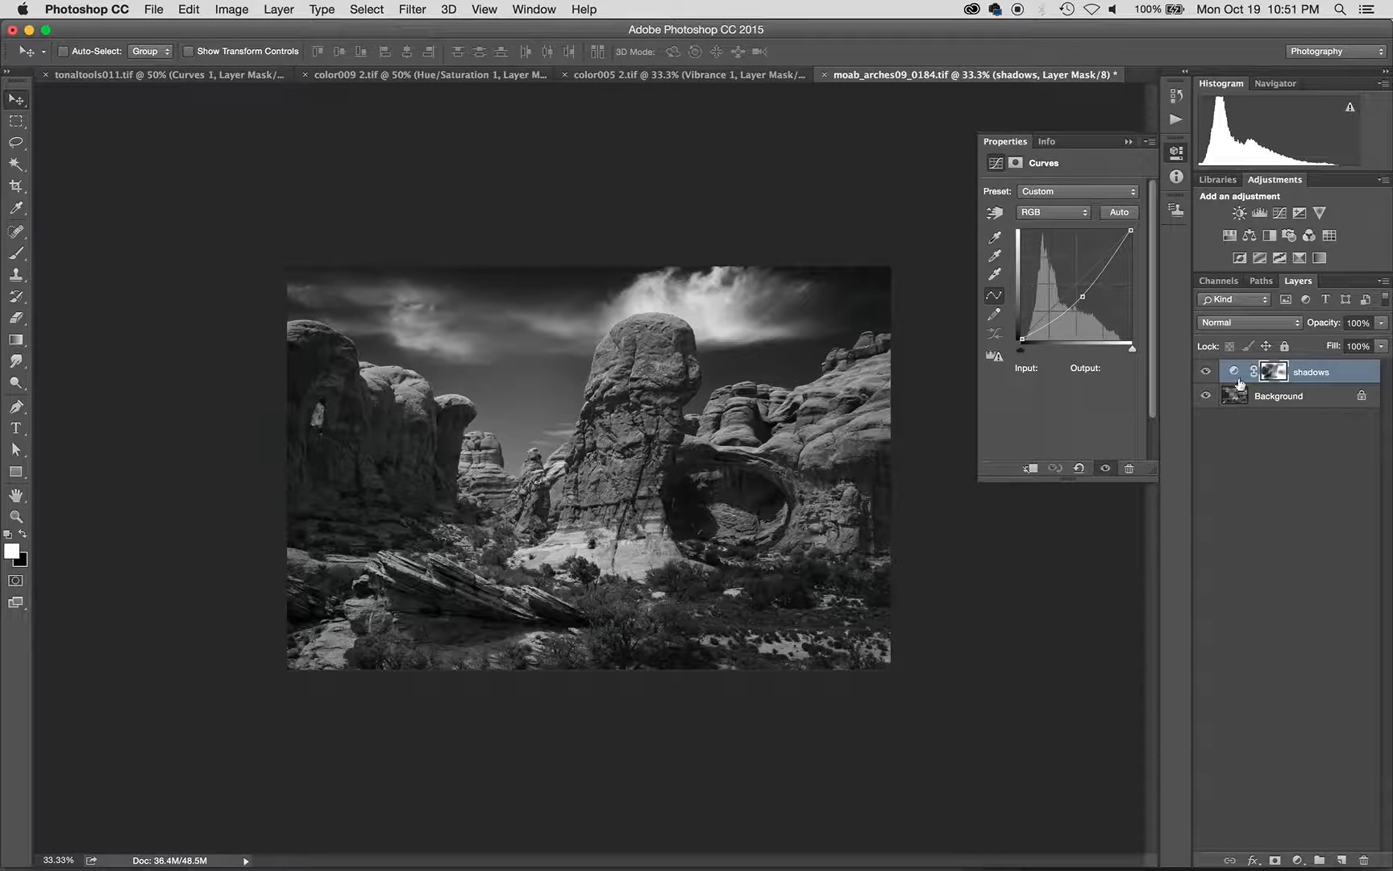
left_click(1206, 371)
left_click(1207, 372)
left_click(1271, 372)
key("b")
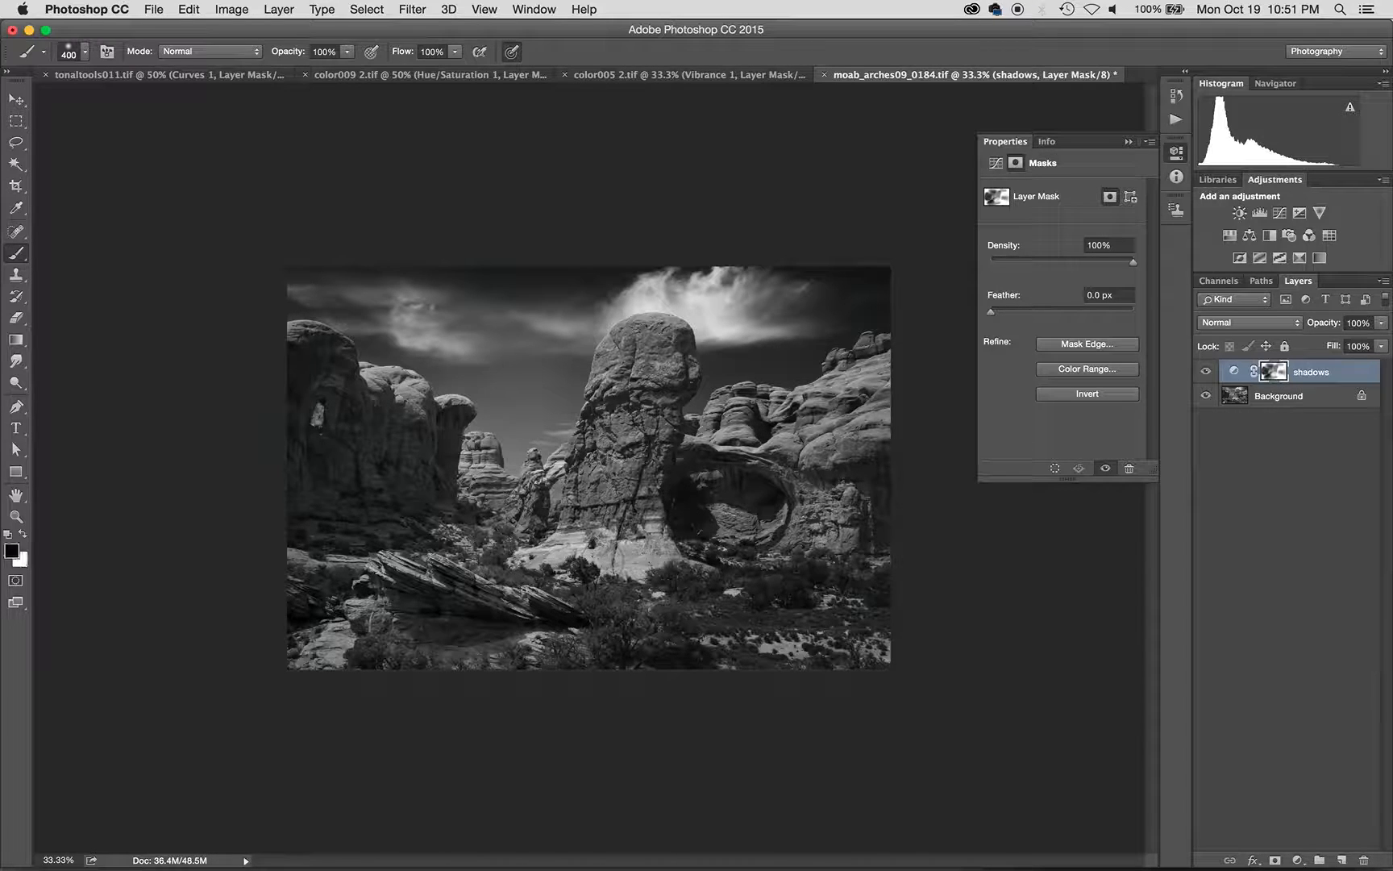
- Paint white over the central rock's base and black over its middle on the shadows mask
key("x")
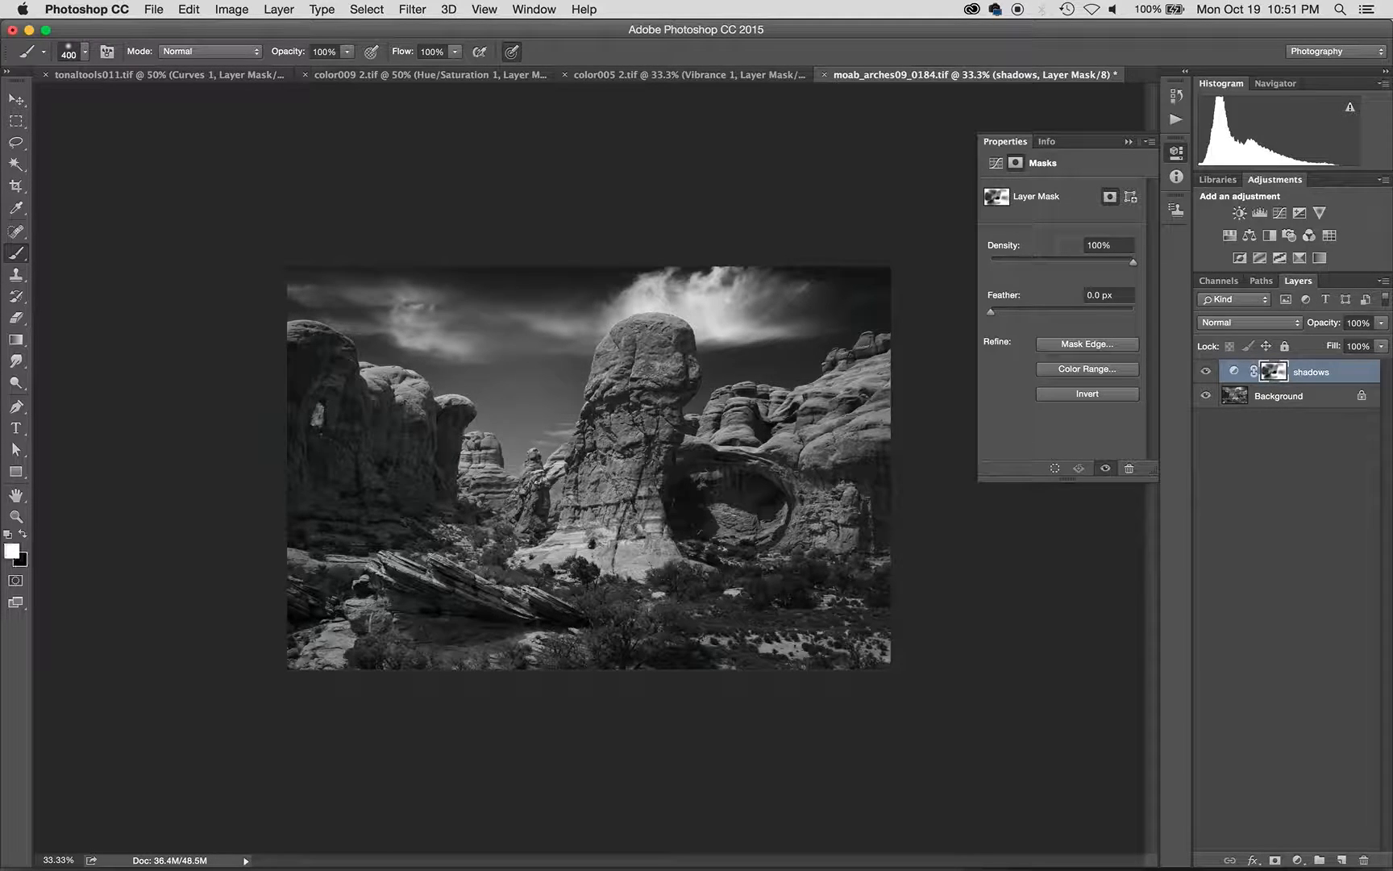
mouse_move(627, 520)
left_mouse_down()
mouse_move(568, 519)
mouse_move(635, 513)
mouse_move(575, 514)
mouse_move(599, 462)
mouse_move(656, 412)
mouse_move(657, 384)
mouse_move(610, 461)
left_mouse_up()
key("x")
key("x")
key("x")
mouse_move(651, 415)
left_mouse_down()
mouse_move(656, 394)
mouse_move(654, 484)
left_mouse_up()
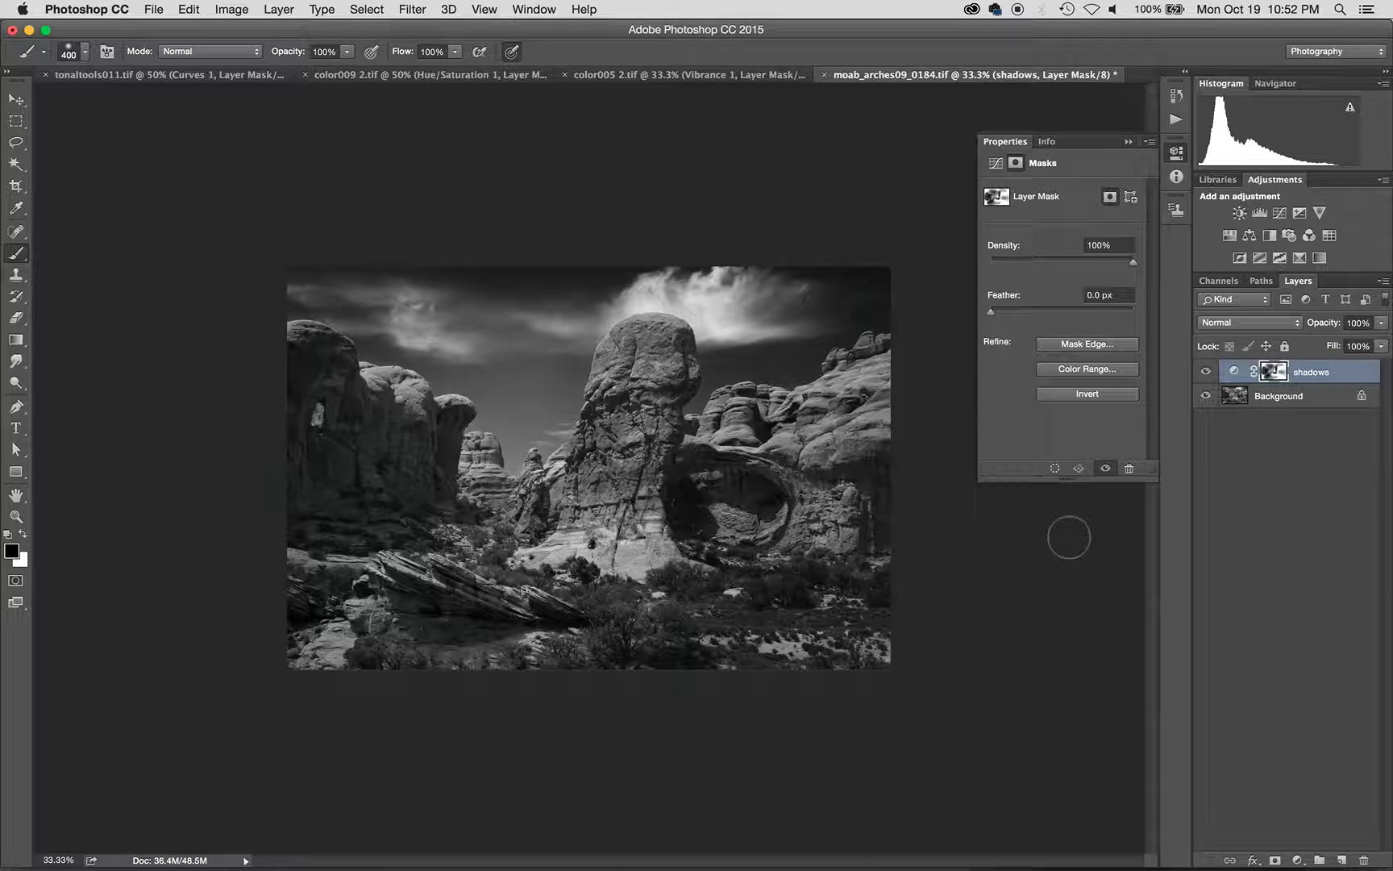
- Drag the shadows Curves point down to input 140, output 112
left_click(1232, 372)
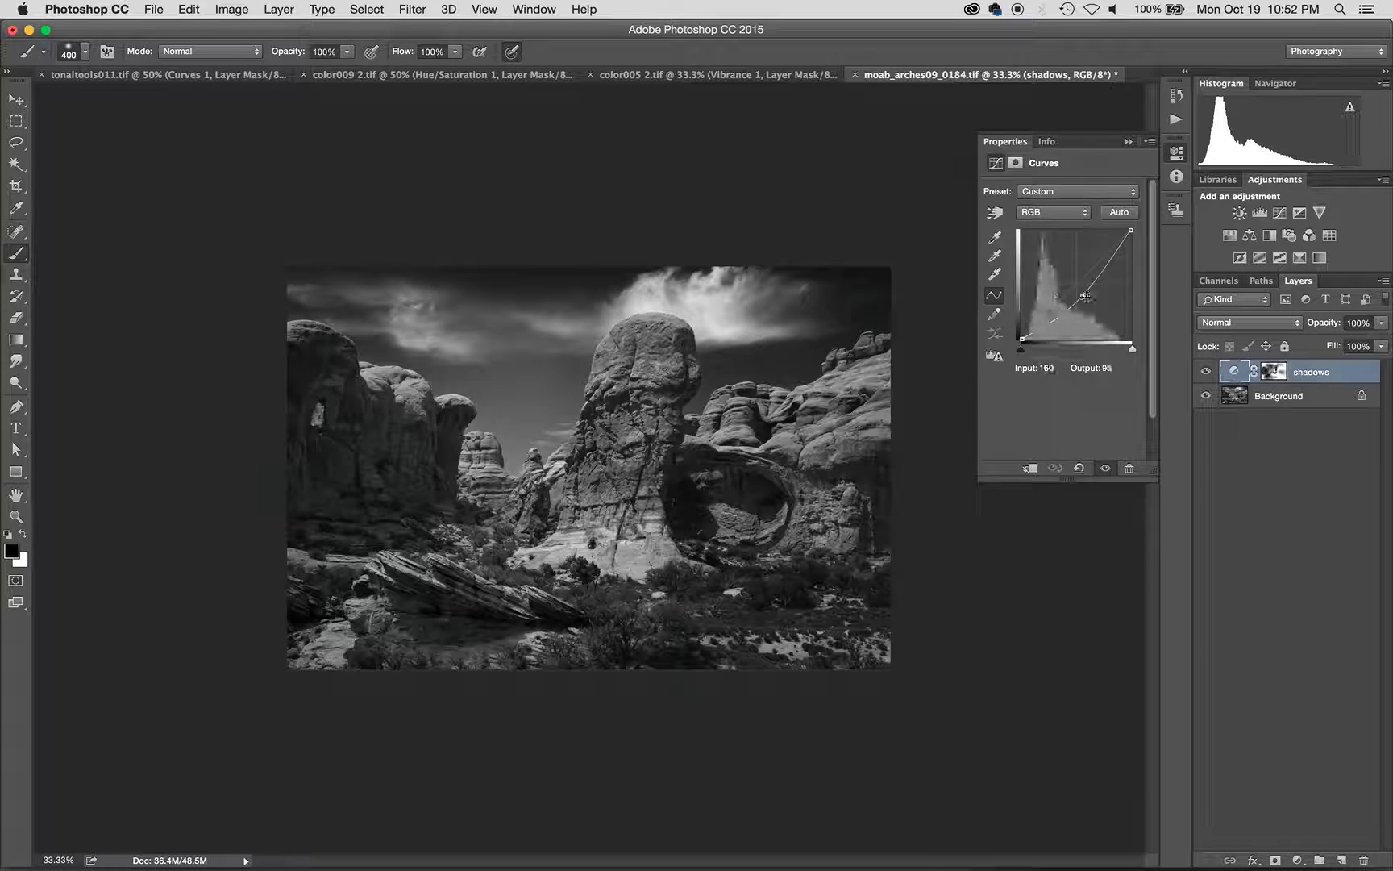
left_click_drag(1086, 298, 1086, 300)
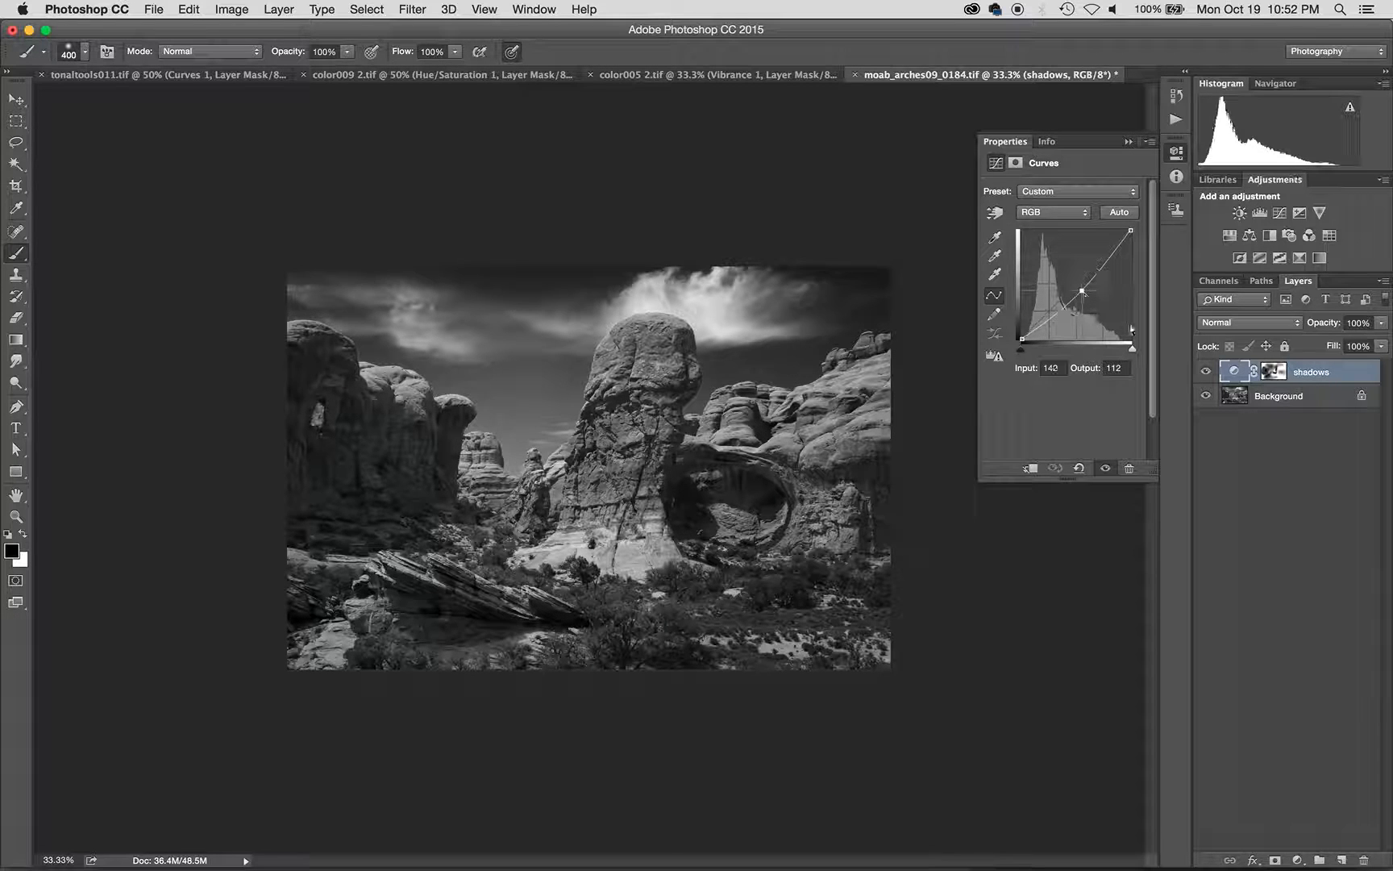